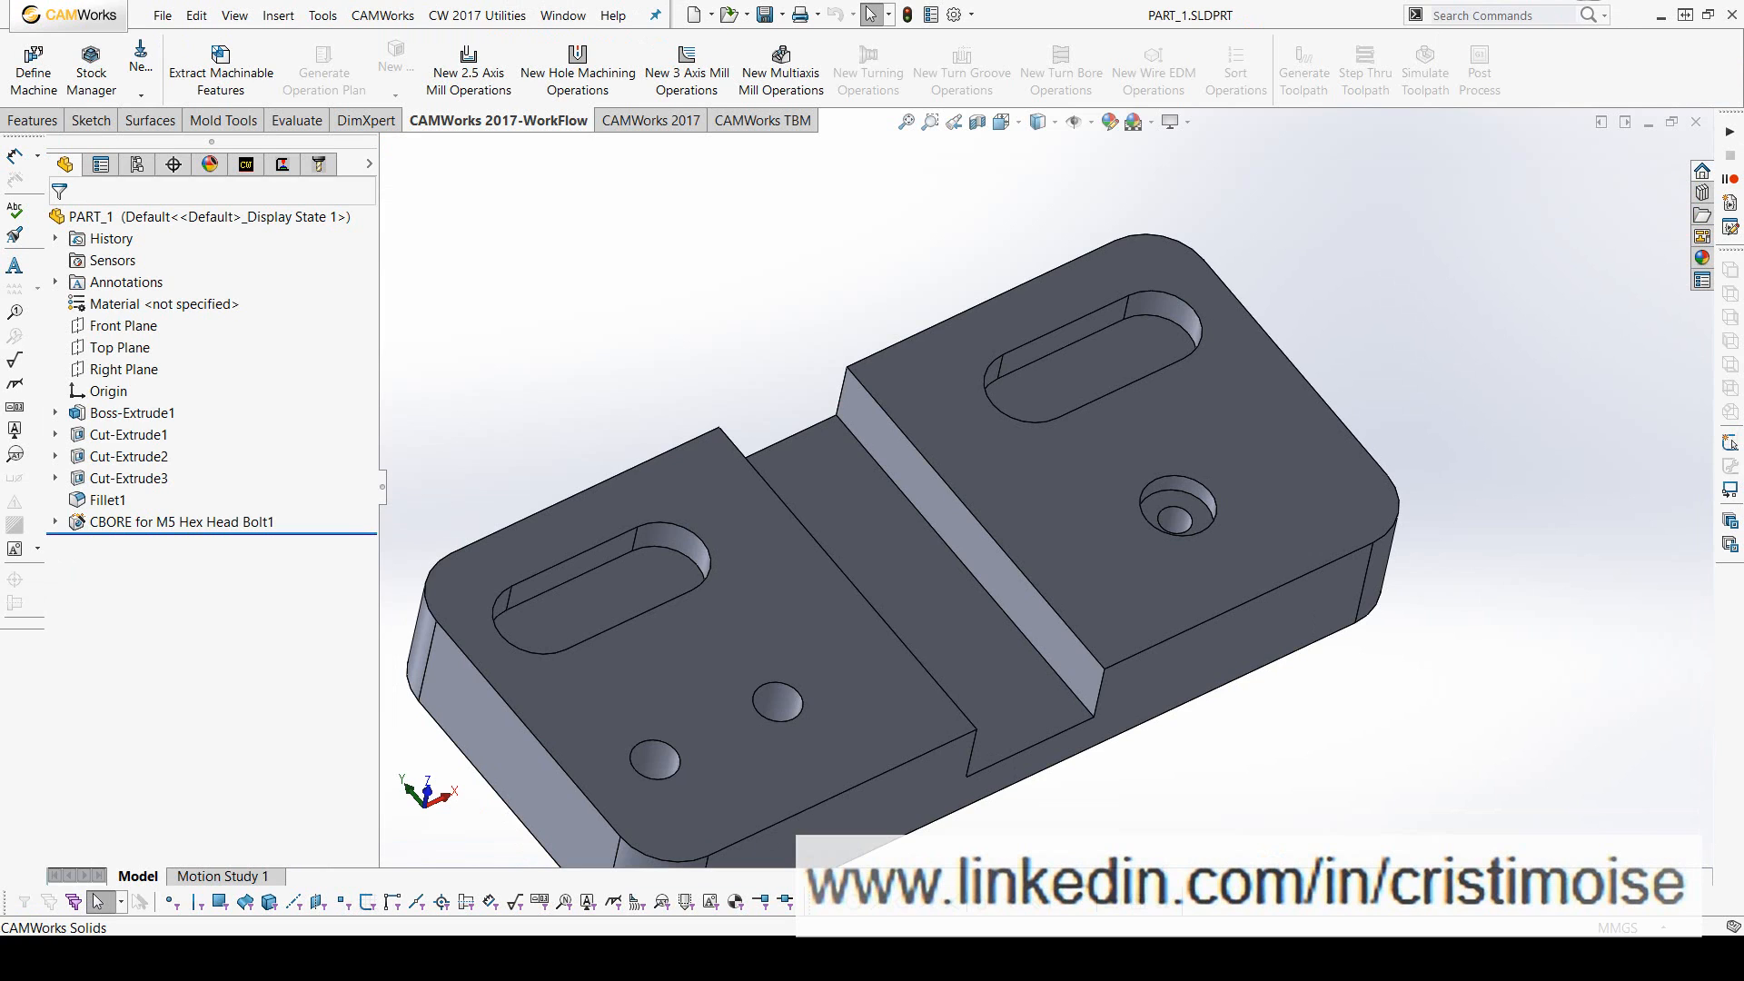
# - Examine the file types offered for opening an existing document, without opening any file
pyautogui.click(162, 15)
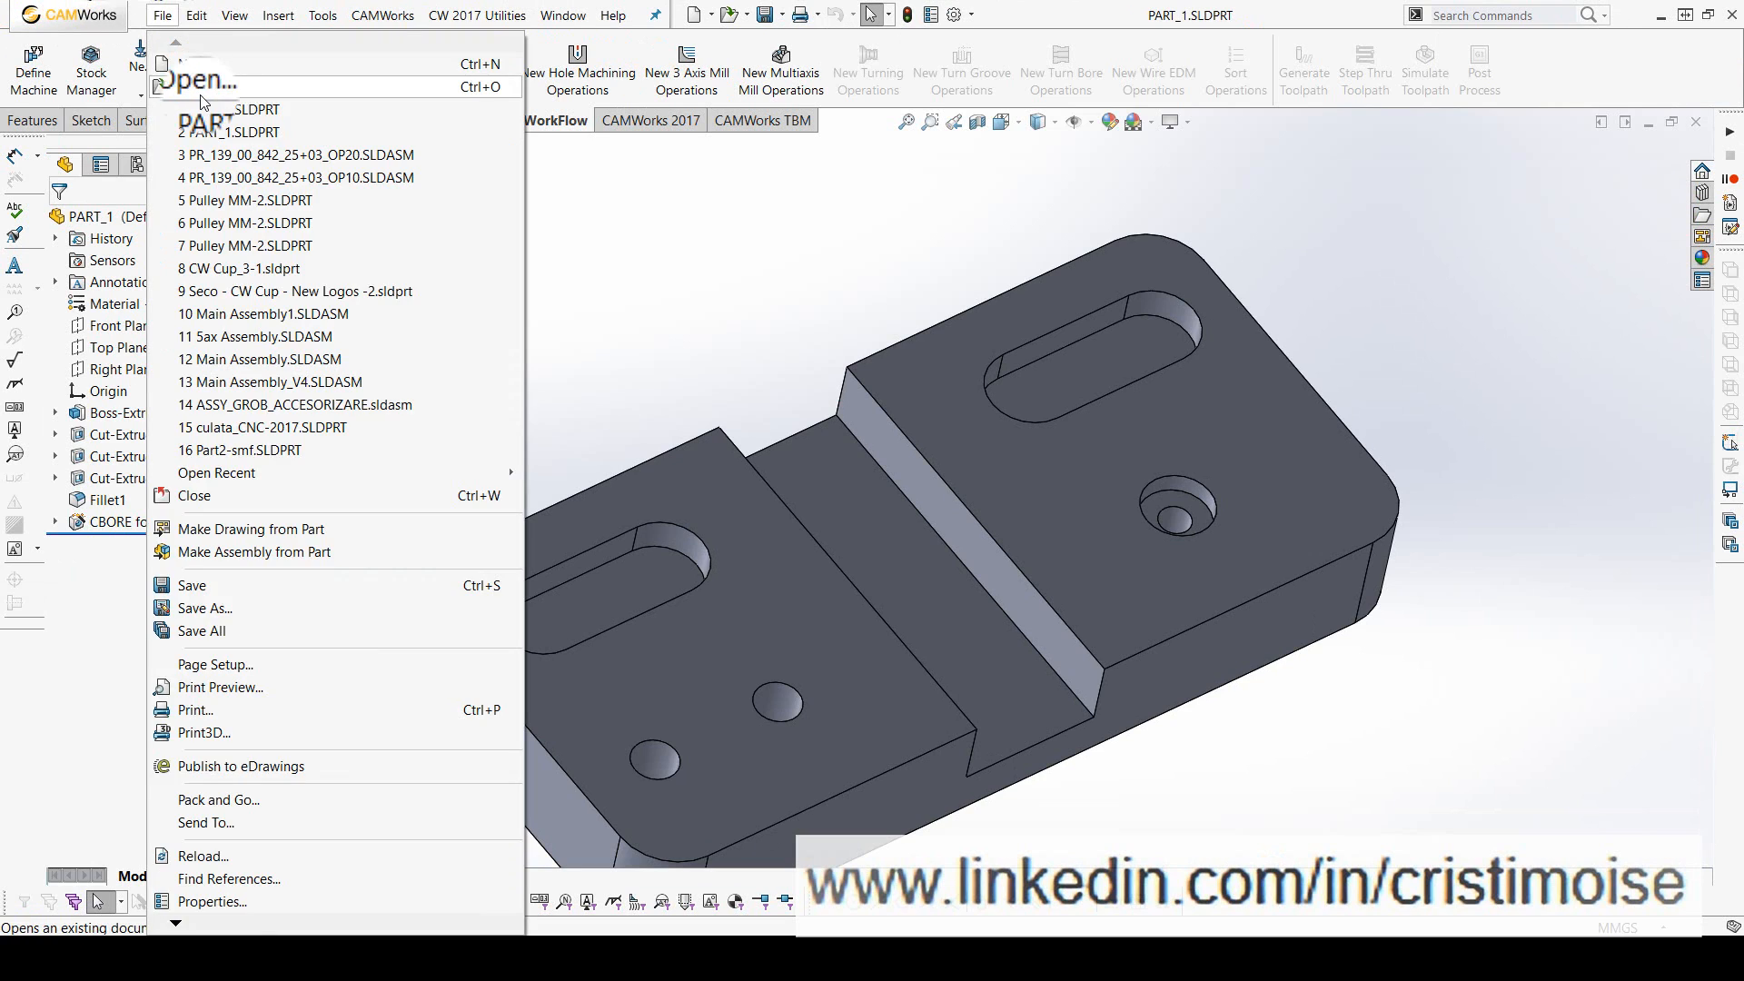
pyautogui.click(201, 89)
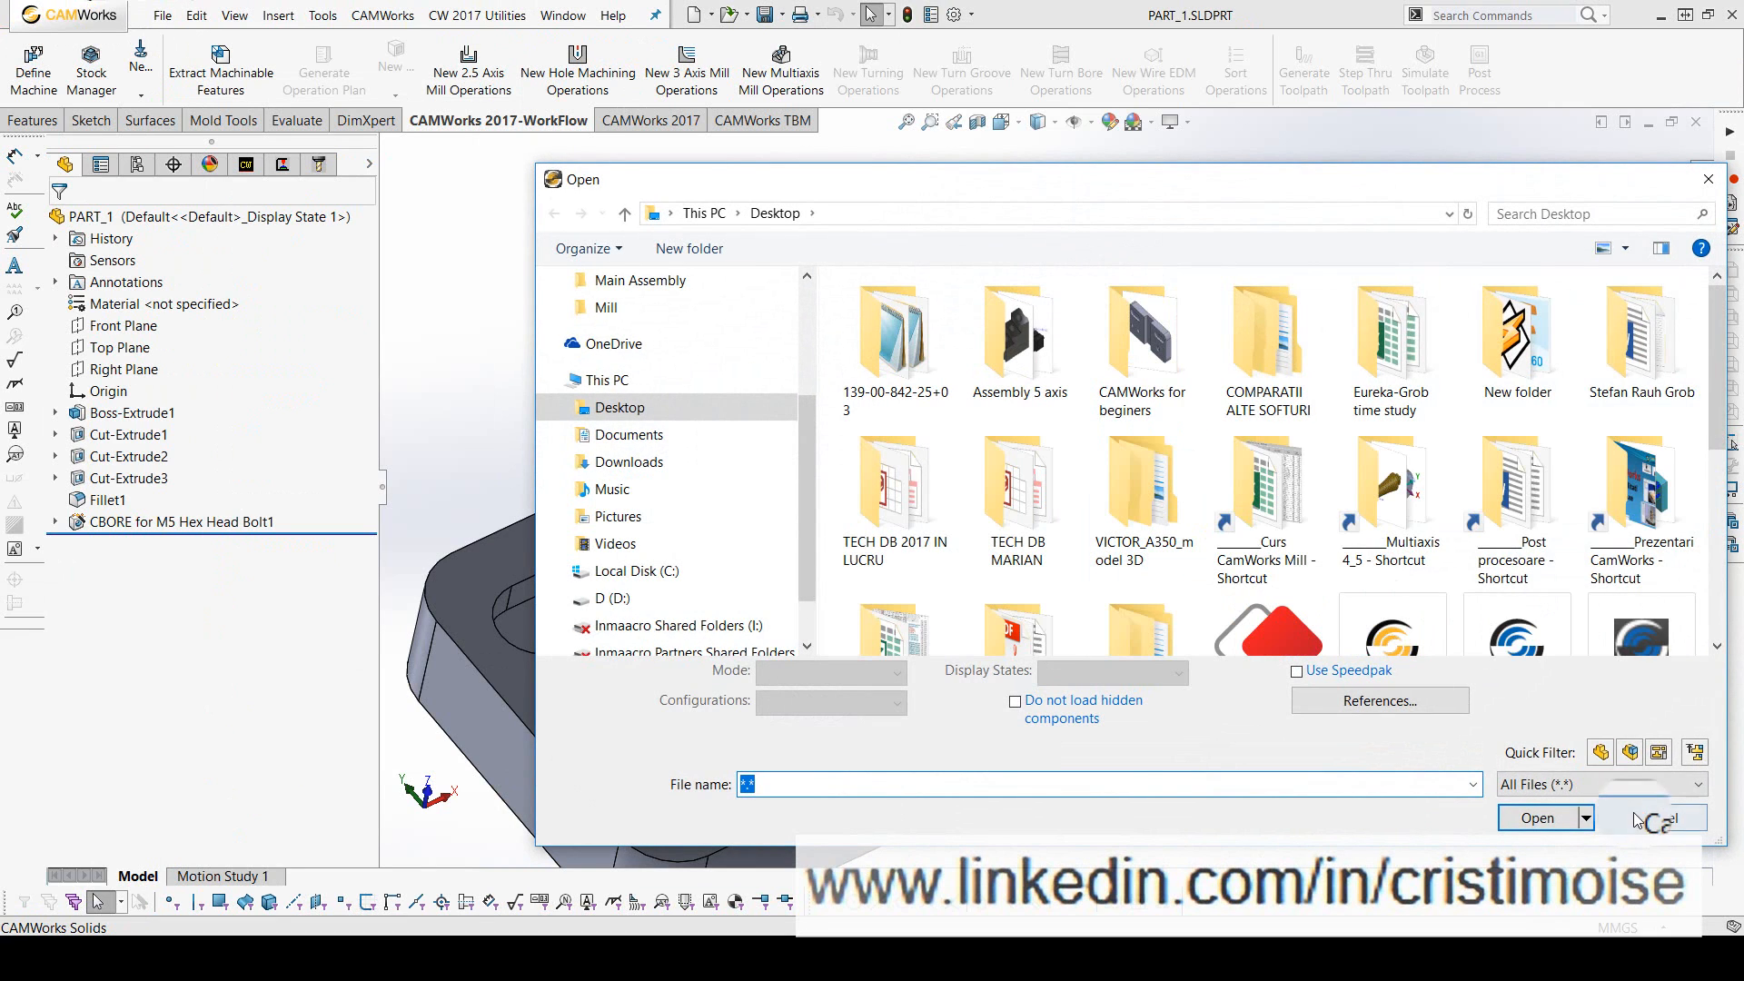
pyautogui.click(1626, 785)
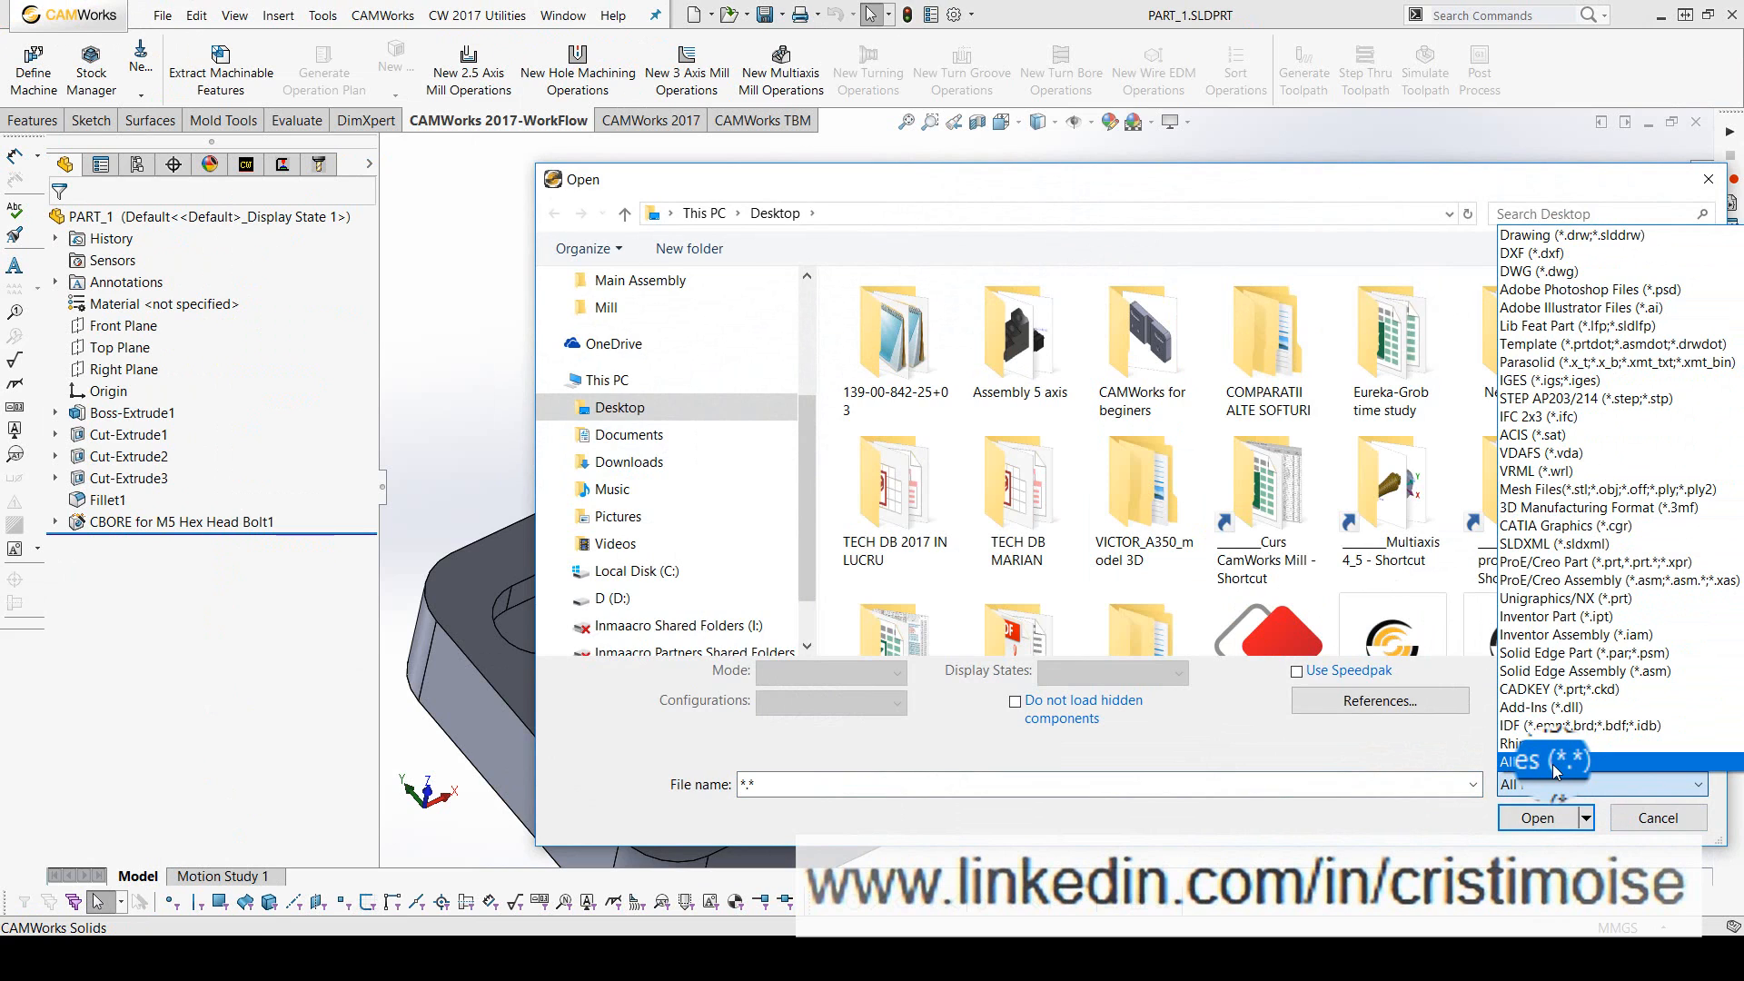
pyautogui.click(1655, 820)
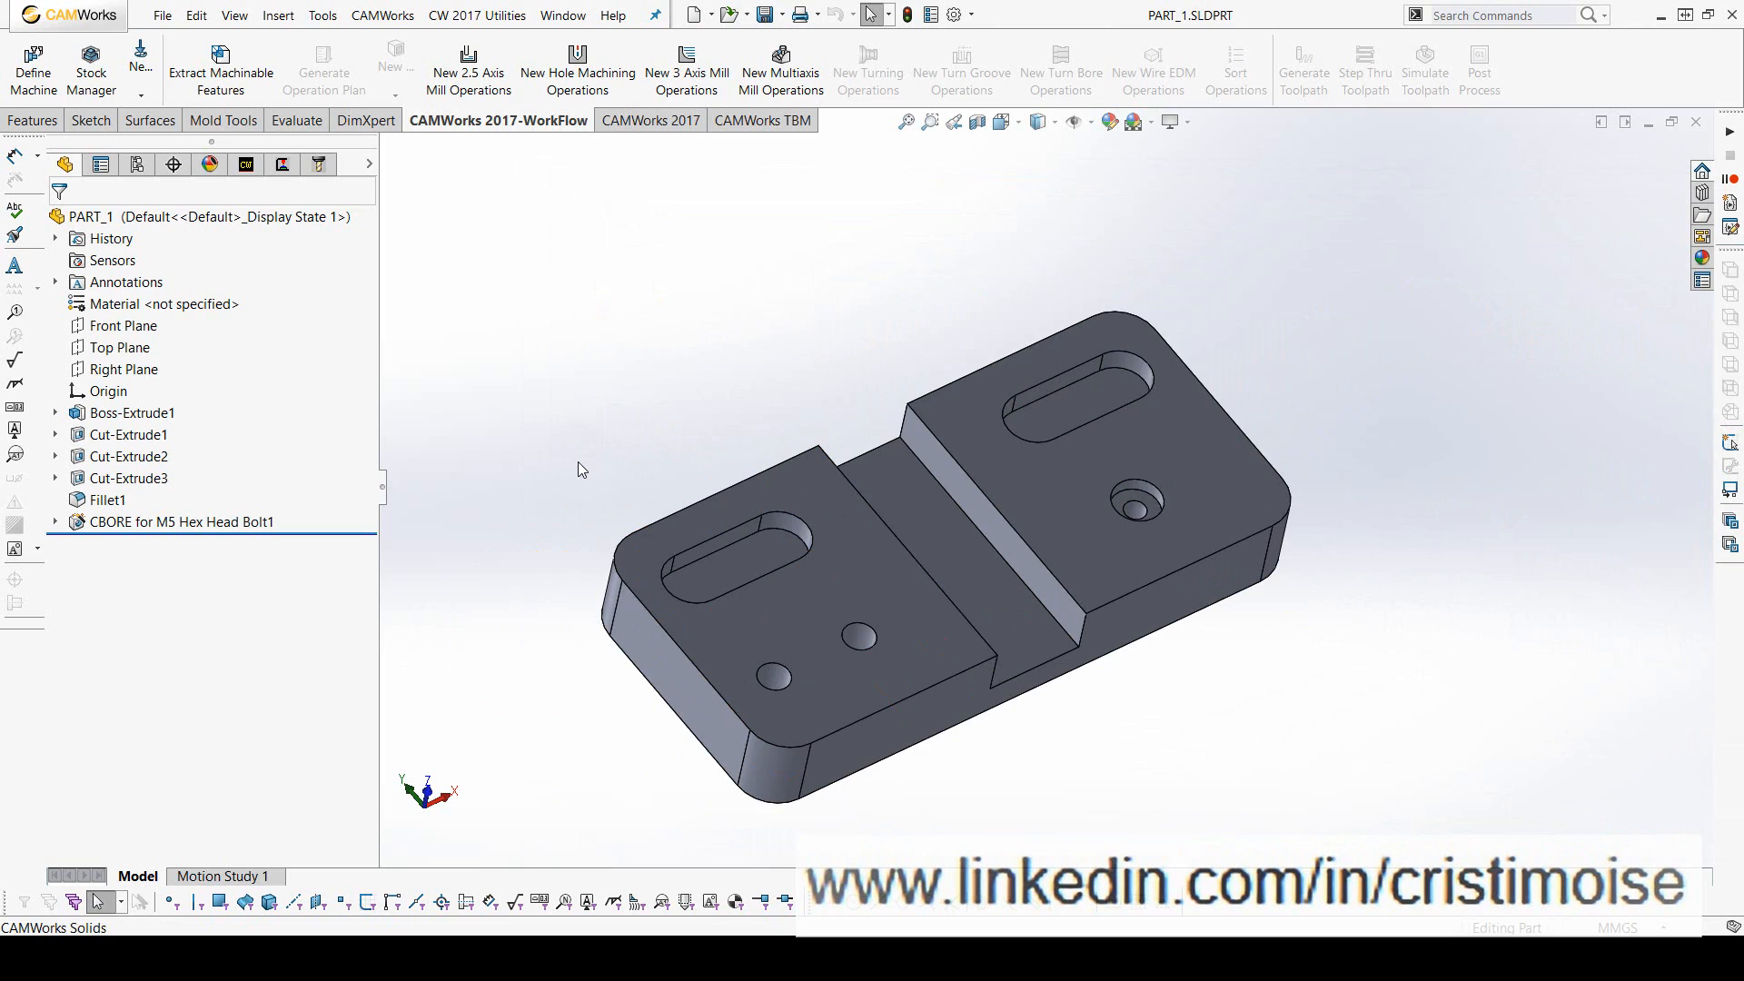
# - Review the modelling command sets from Features, Sketch and Surfaces through Mold Tools, Evaluate and DimXpert
pyautogui.click(51, 123)
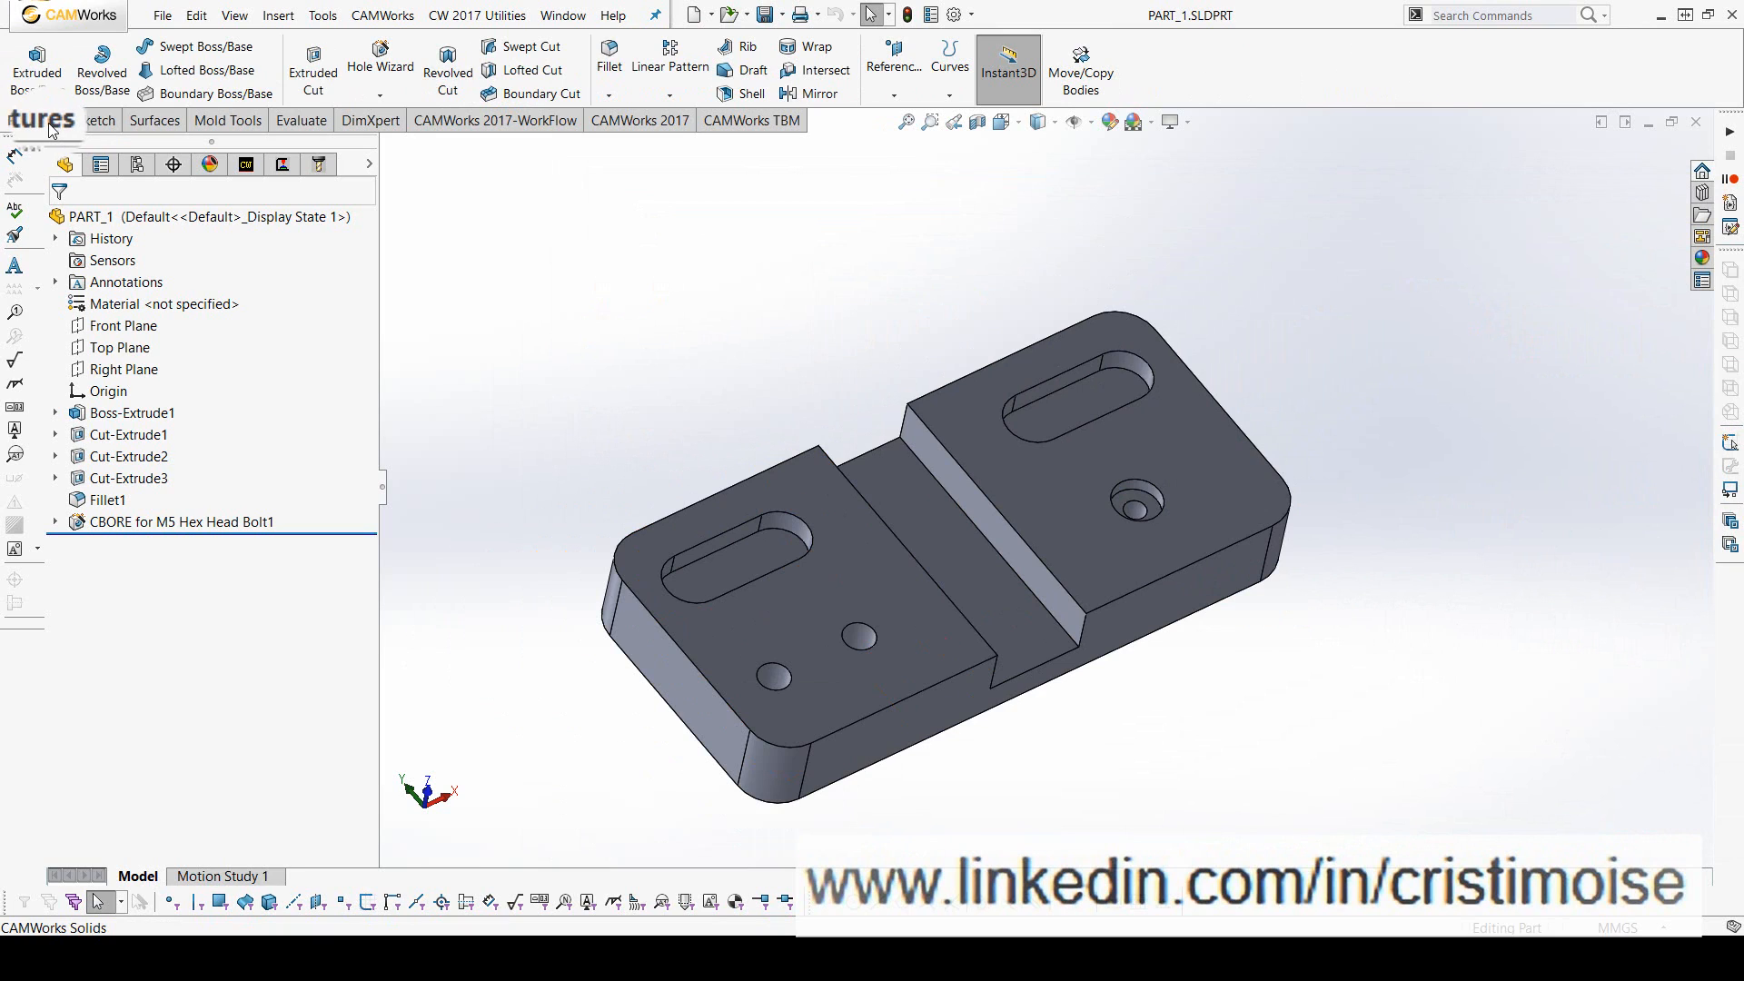
pyautogui.click(91, 120)
pyautogui.click(179, 127)
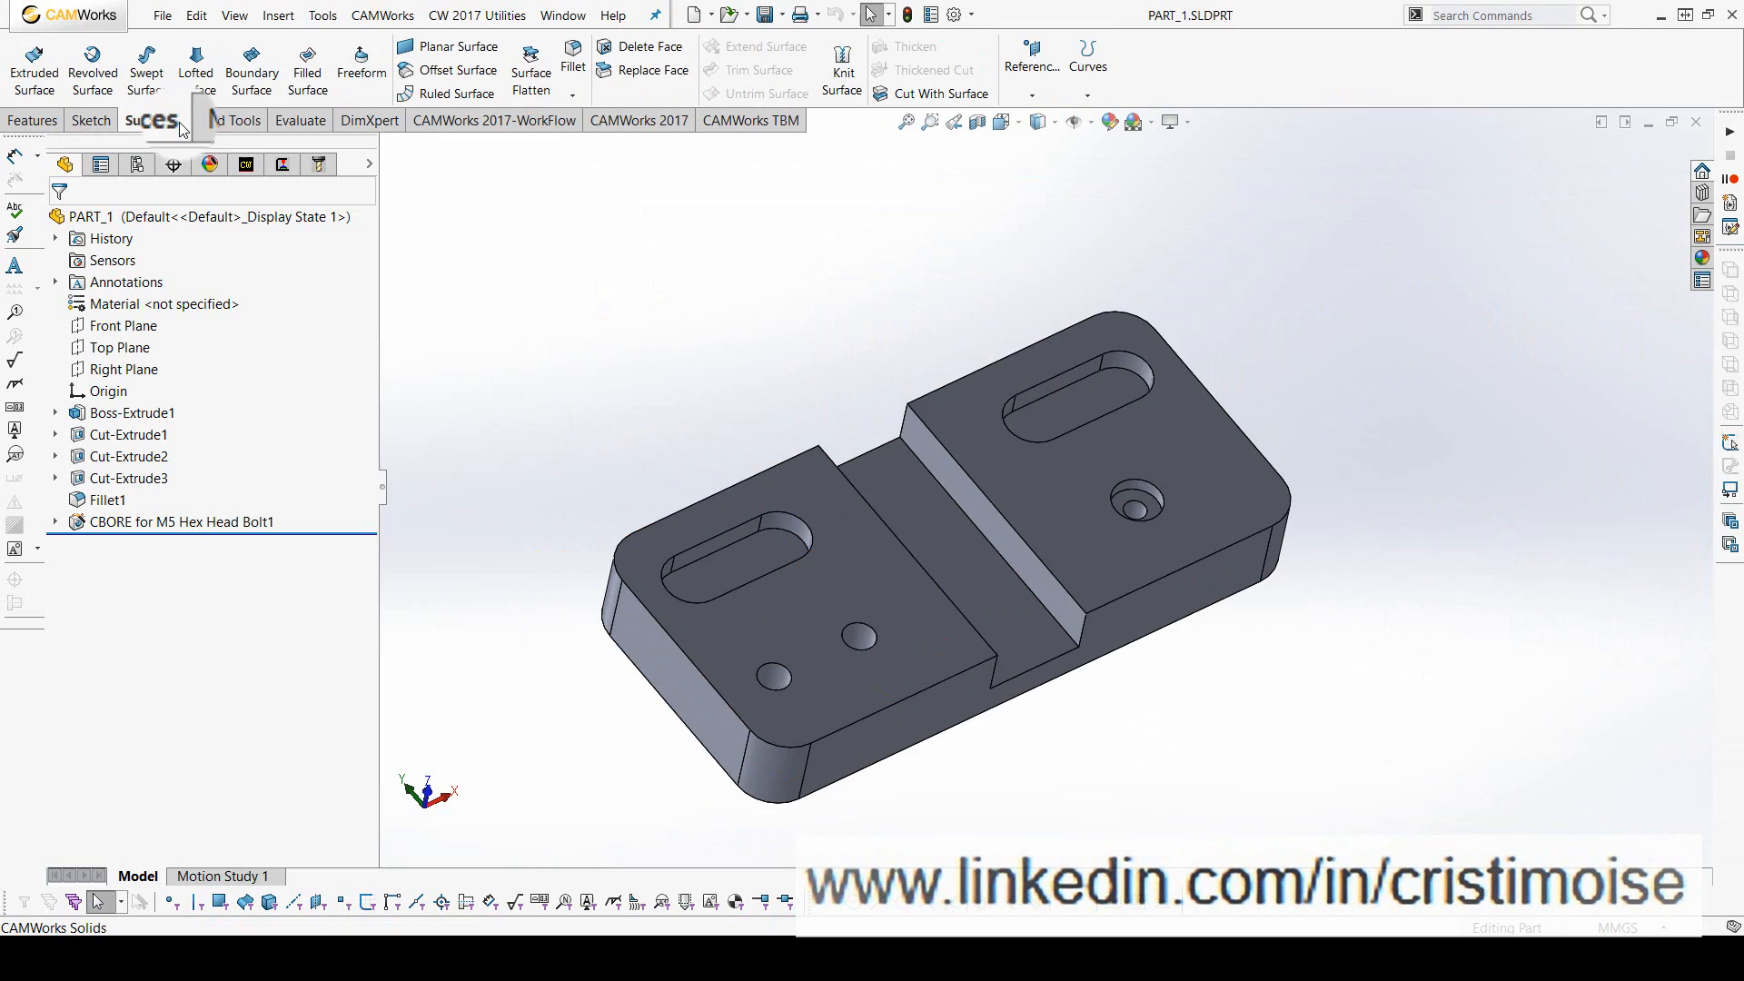
pyautogui.click(229, 120)
pyautogui.click(300, 120)
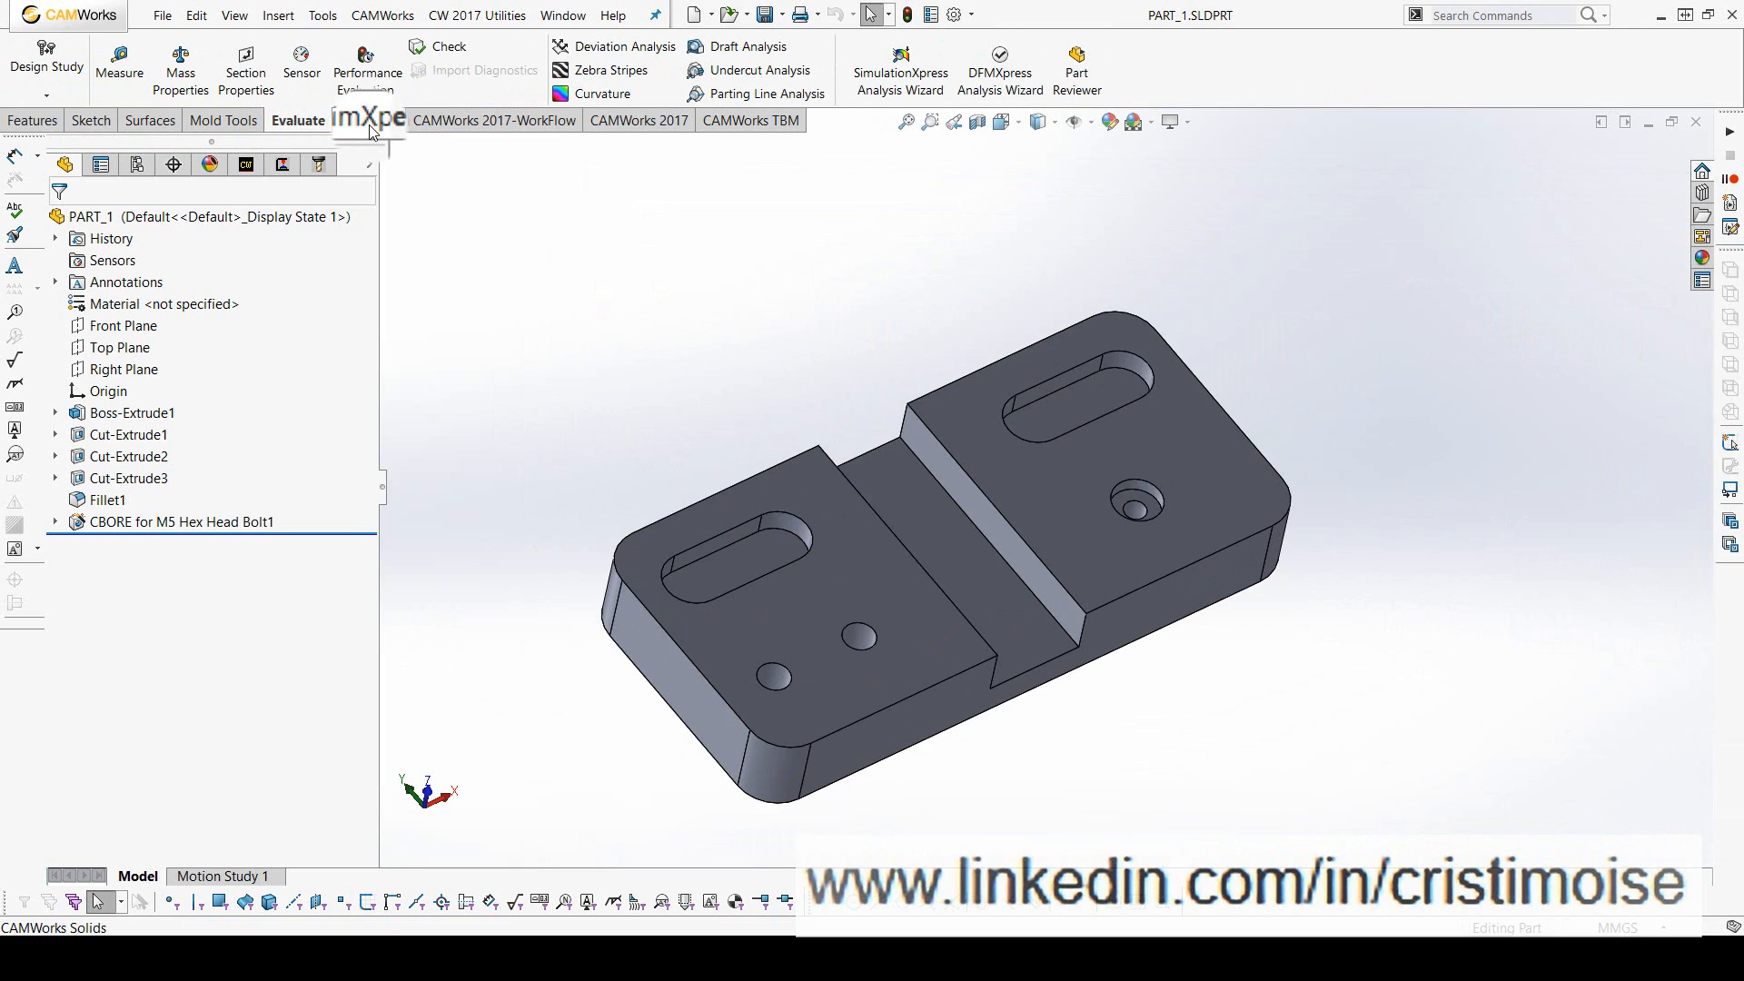
pyautogui.click(369, 129)
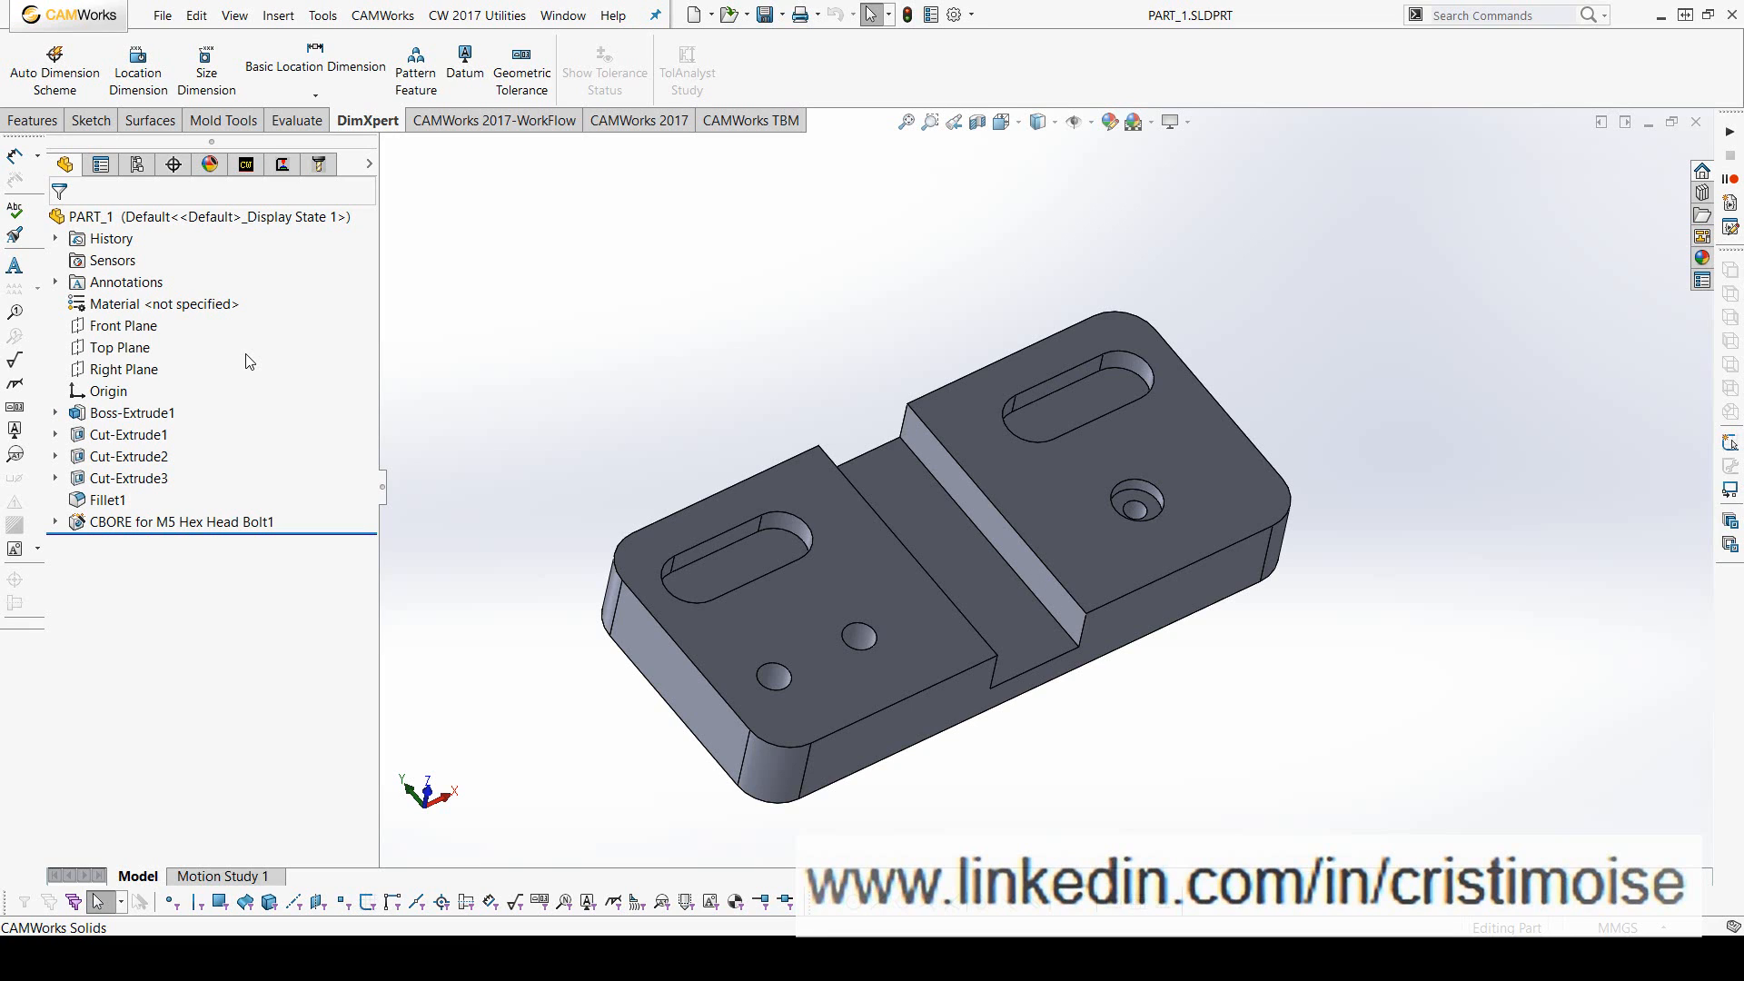
# - Display the CAMWorks NC Manager tree and review the CAMWorks 2017-WorkFlow, CAMWorks 2017 and CAMWorks TBM command sets
pyautogui.click(258, 169)
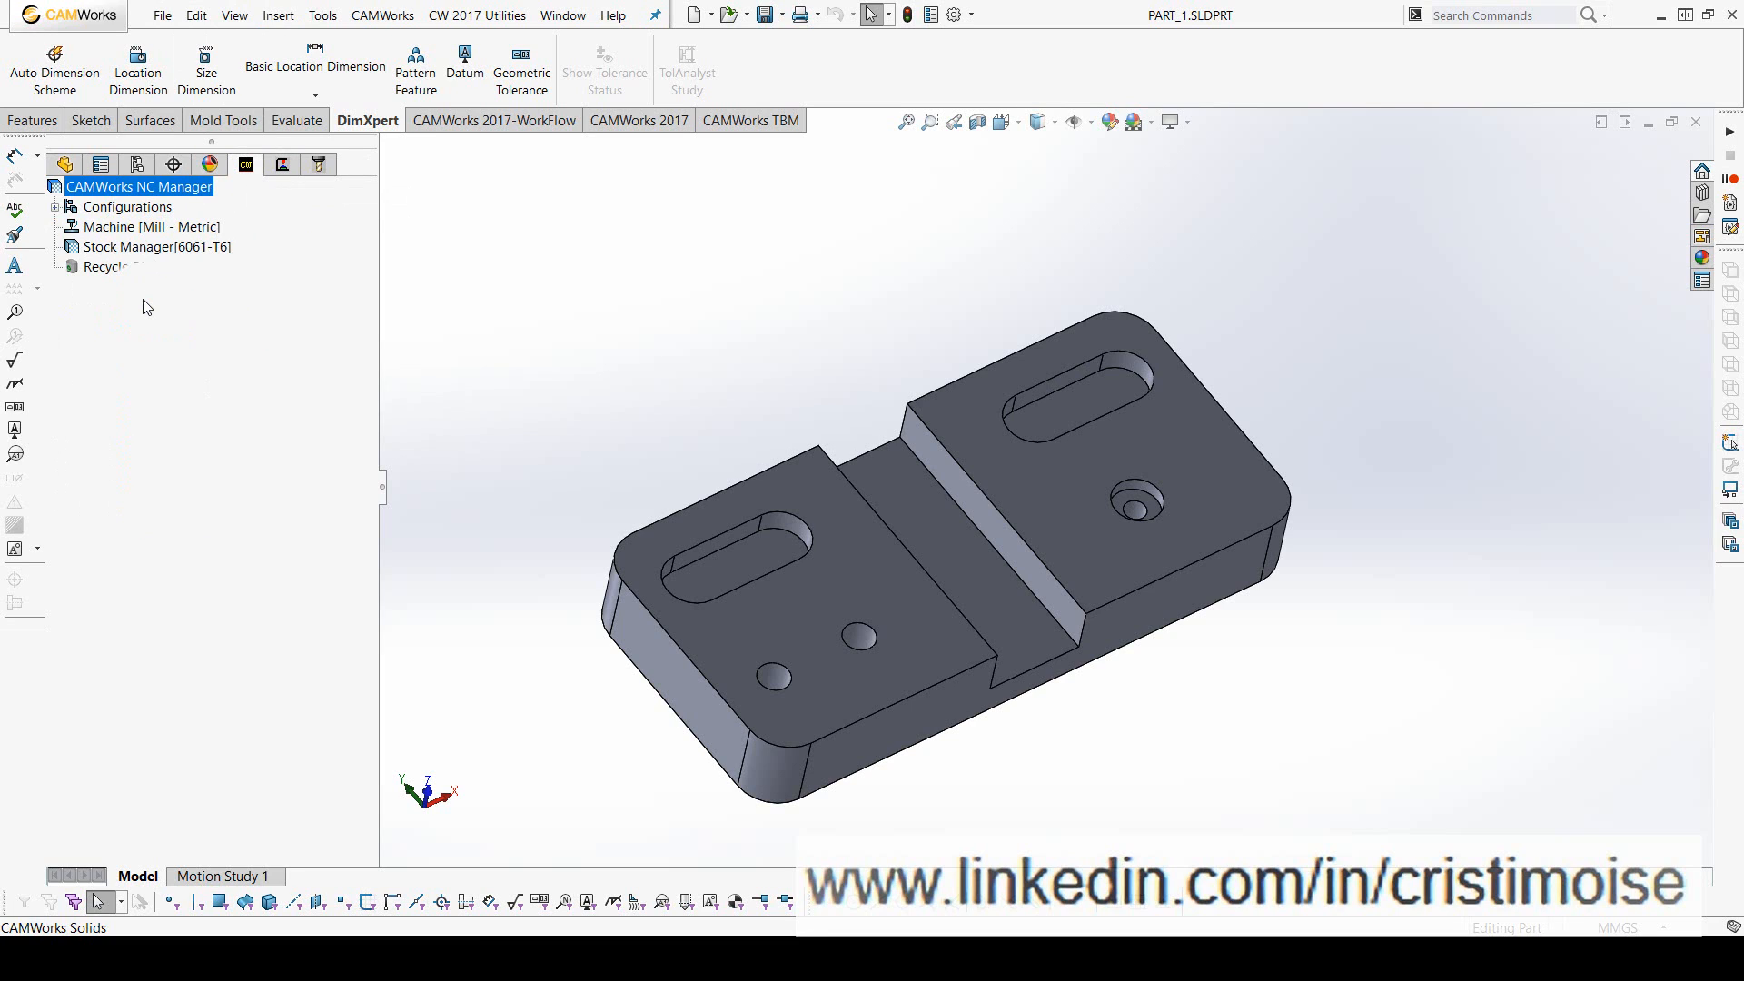
pyautogui.click(498, 127)
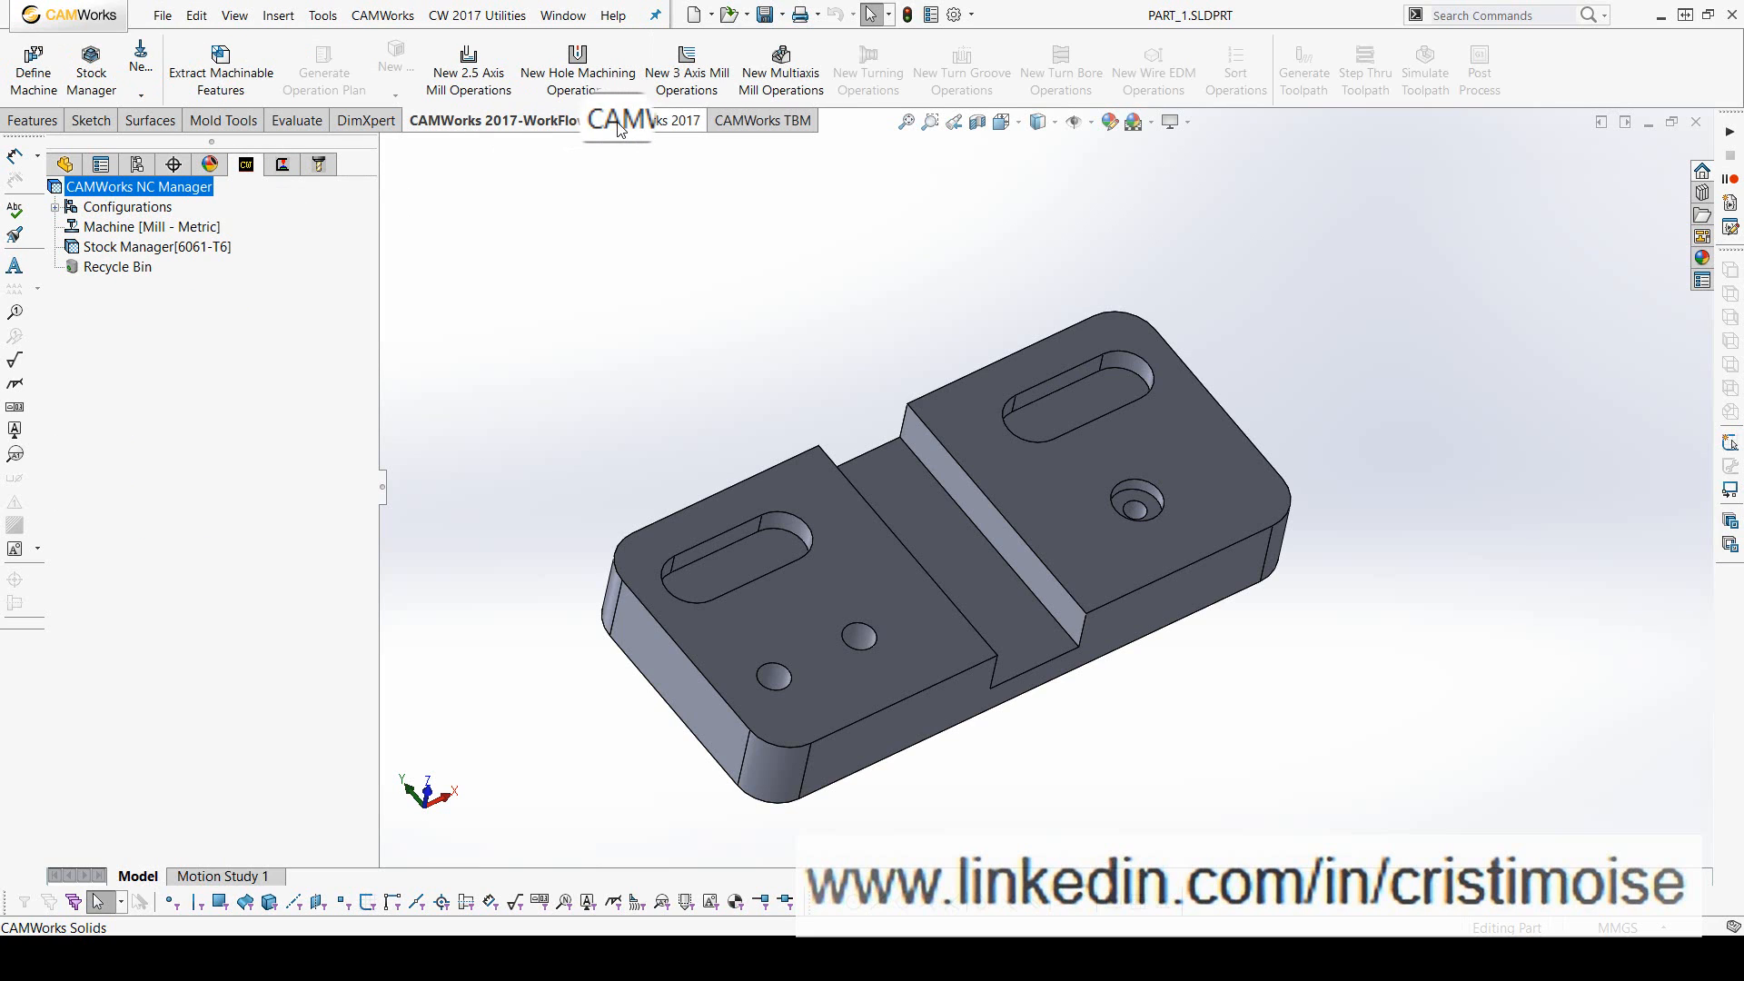
pyautogui.click(636, 121)
pyautogui.click(495, 121)
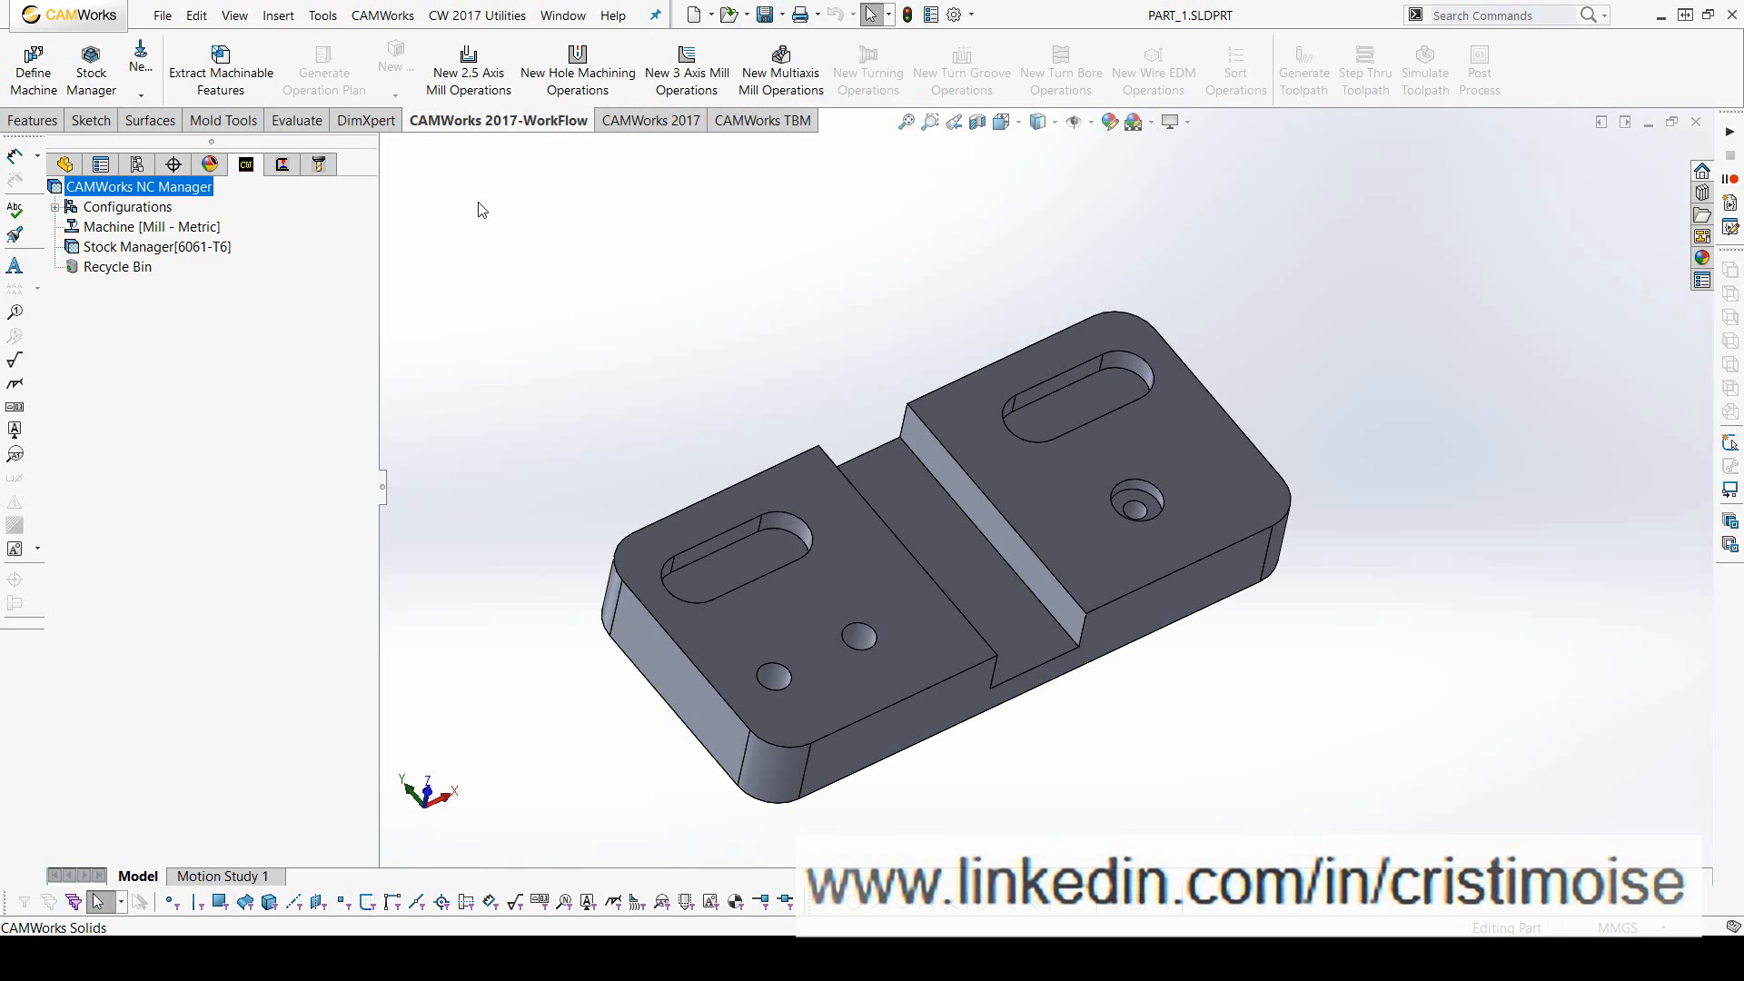
pyautogui.click(647, 121)
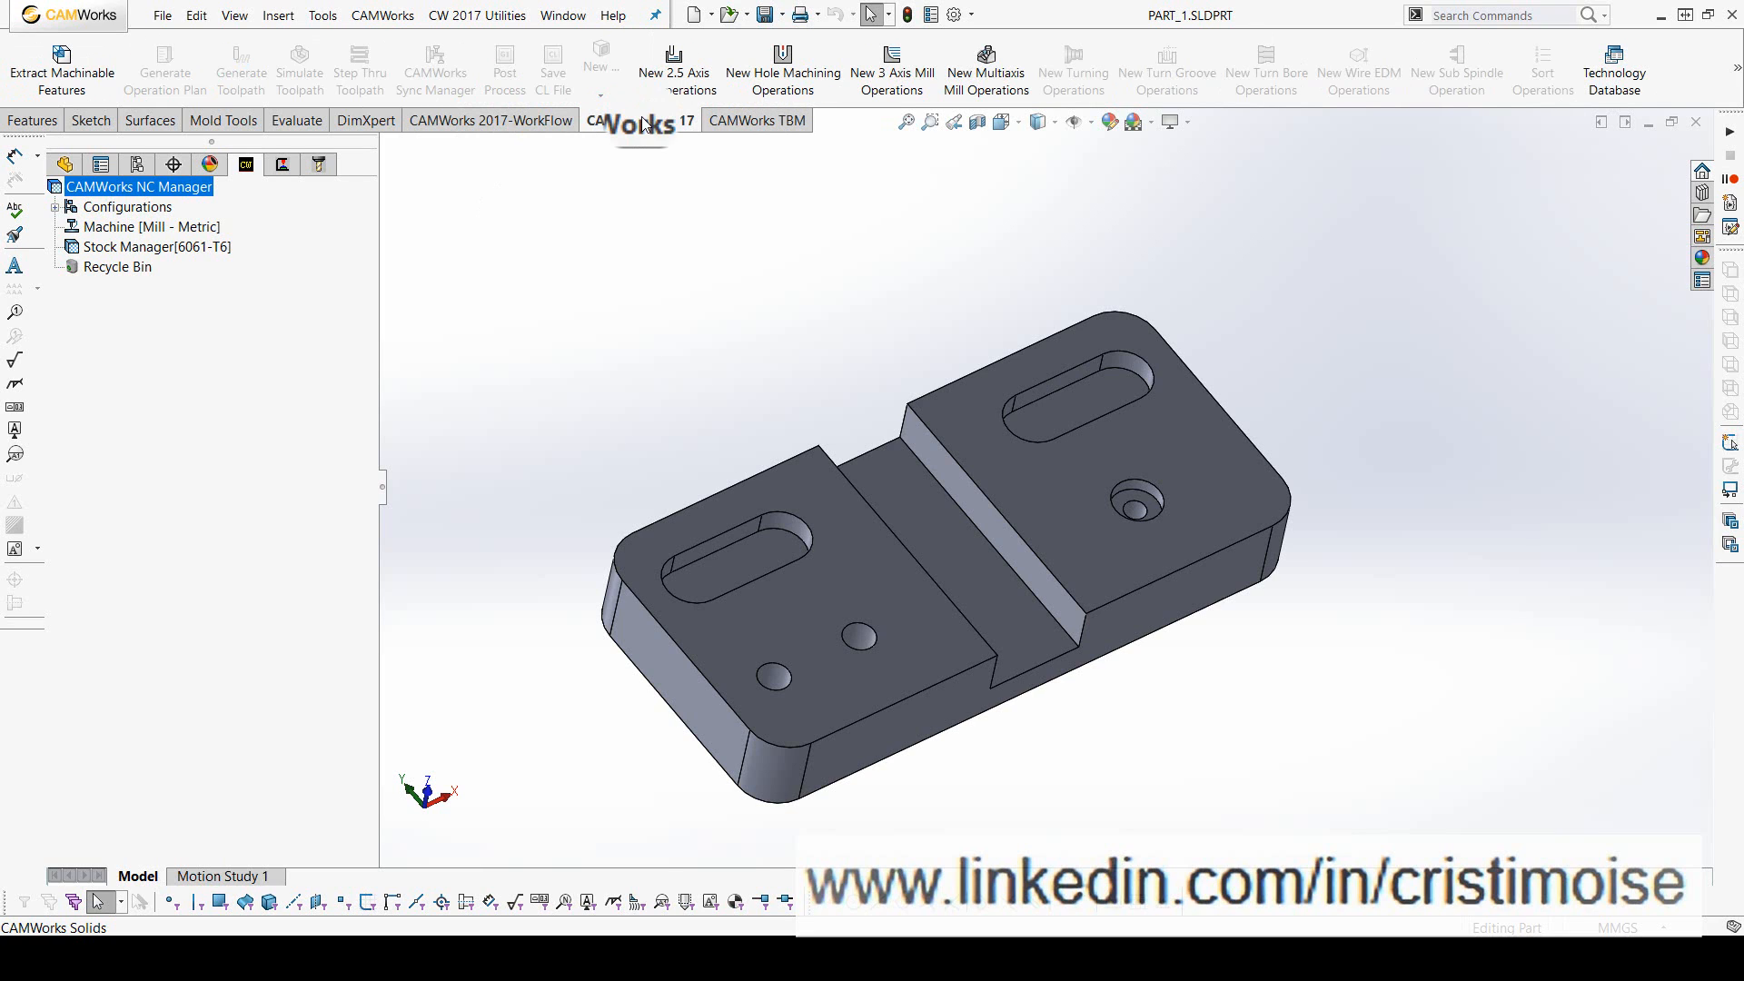
pyautogui.click(747, 133)
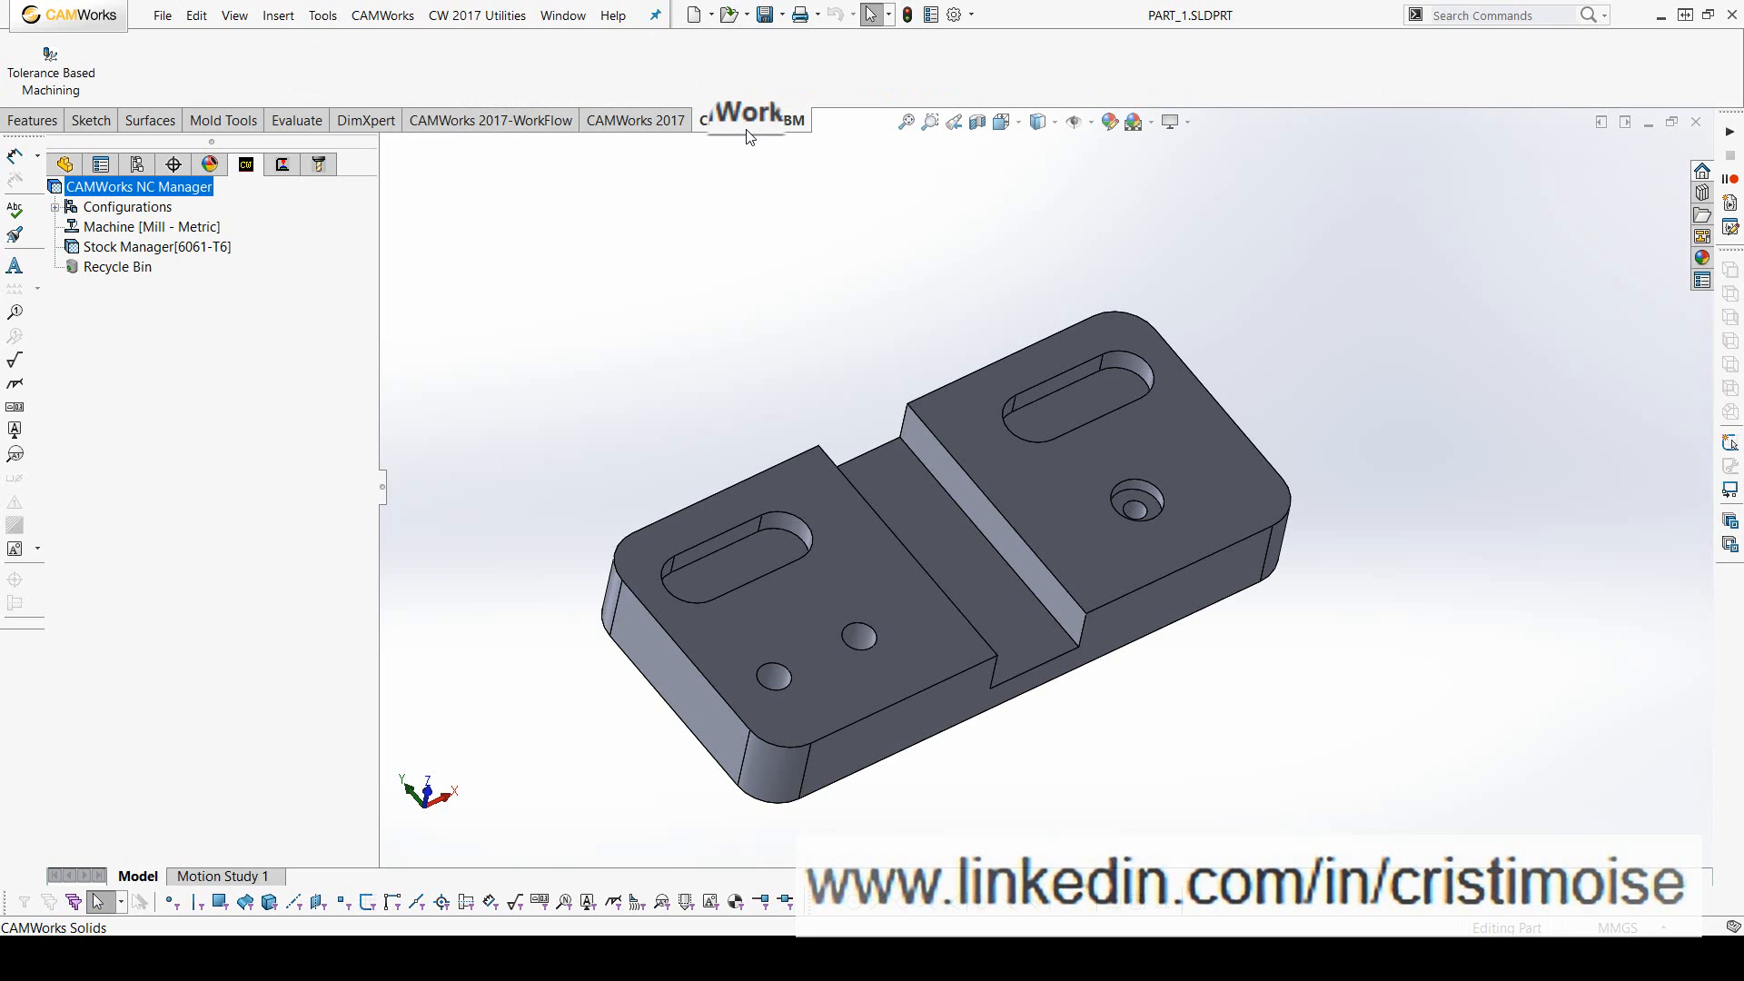
pyautogui.click(500, 128)
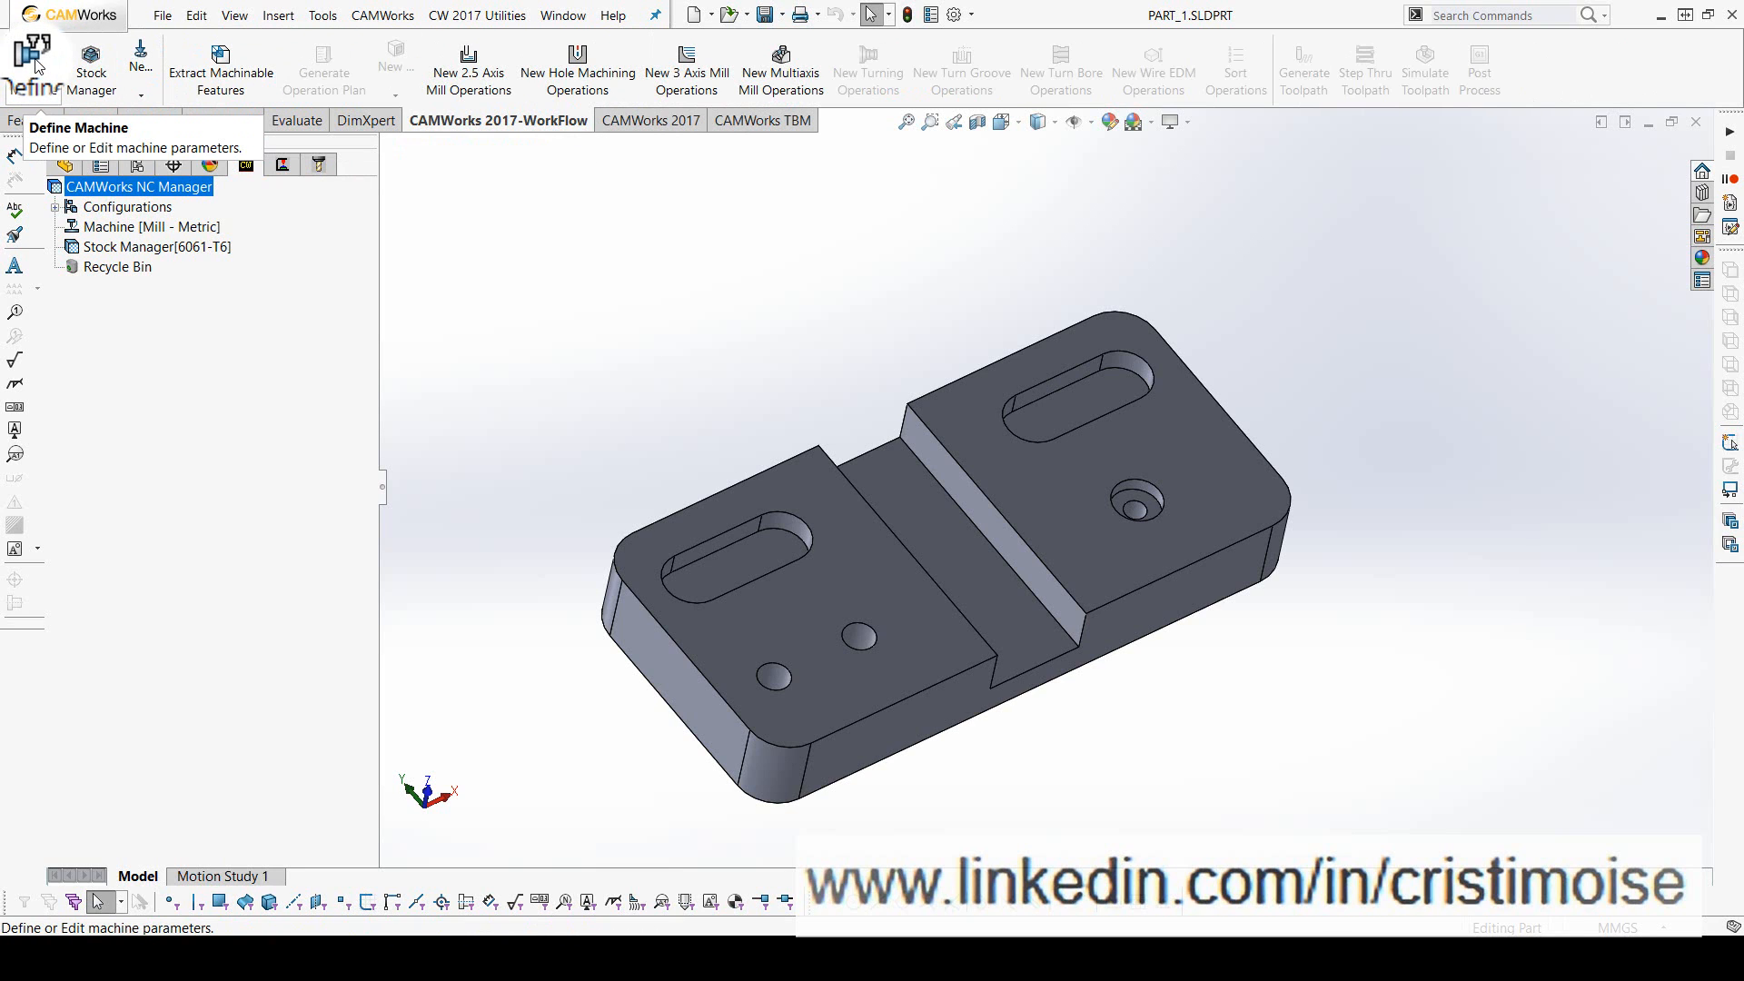
pyautogui.click(625, 123)
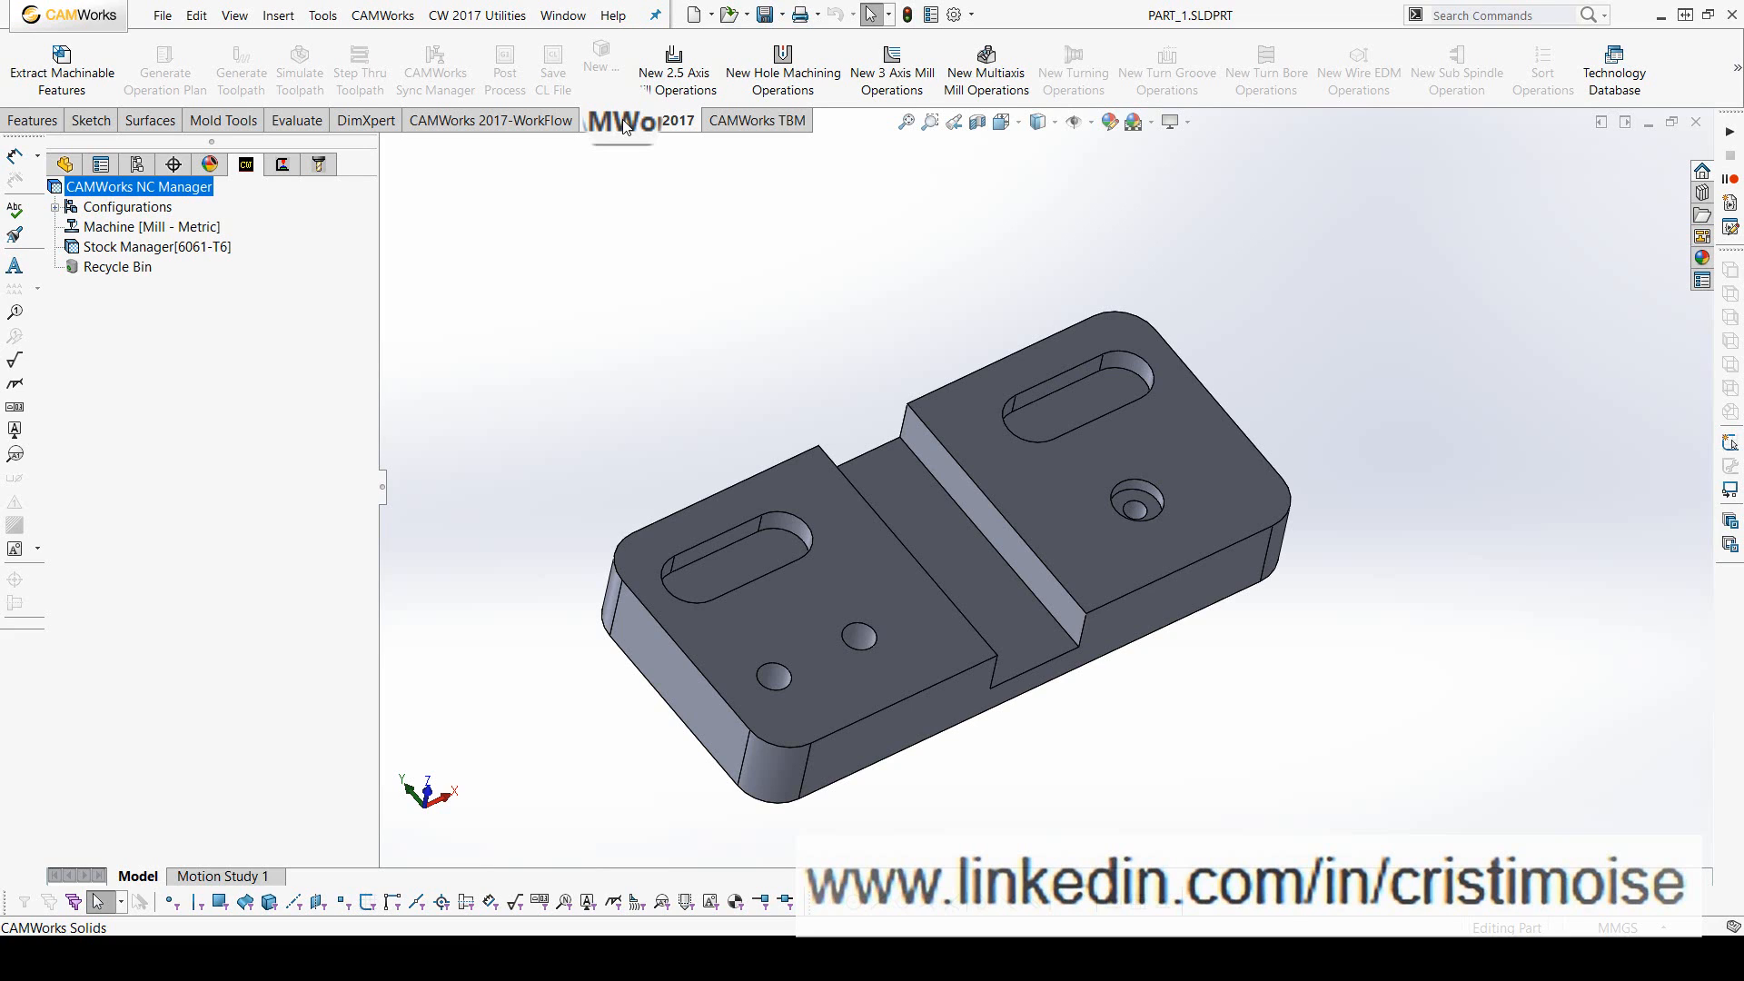
pyautogui.click(763, 121)
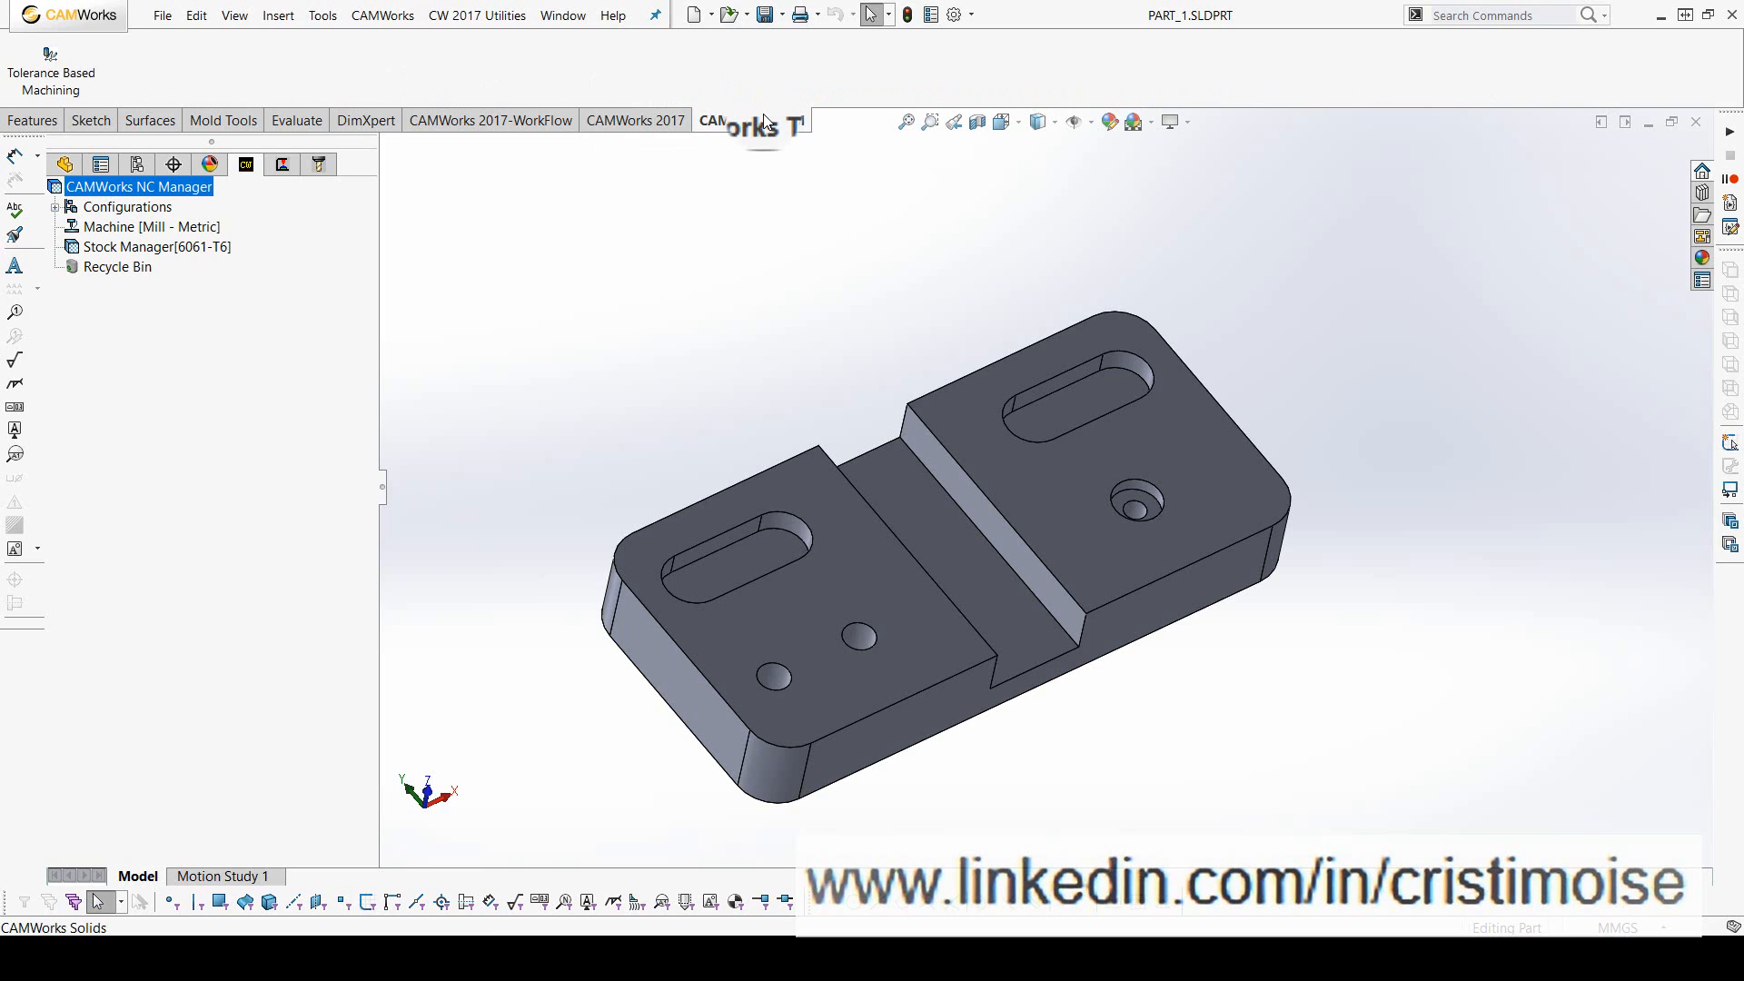
pyautogui.click(508, 121)
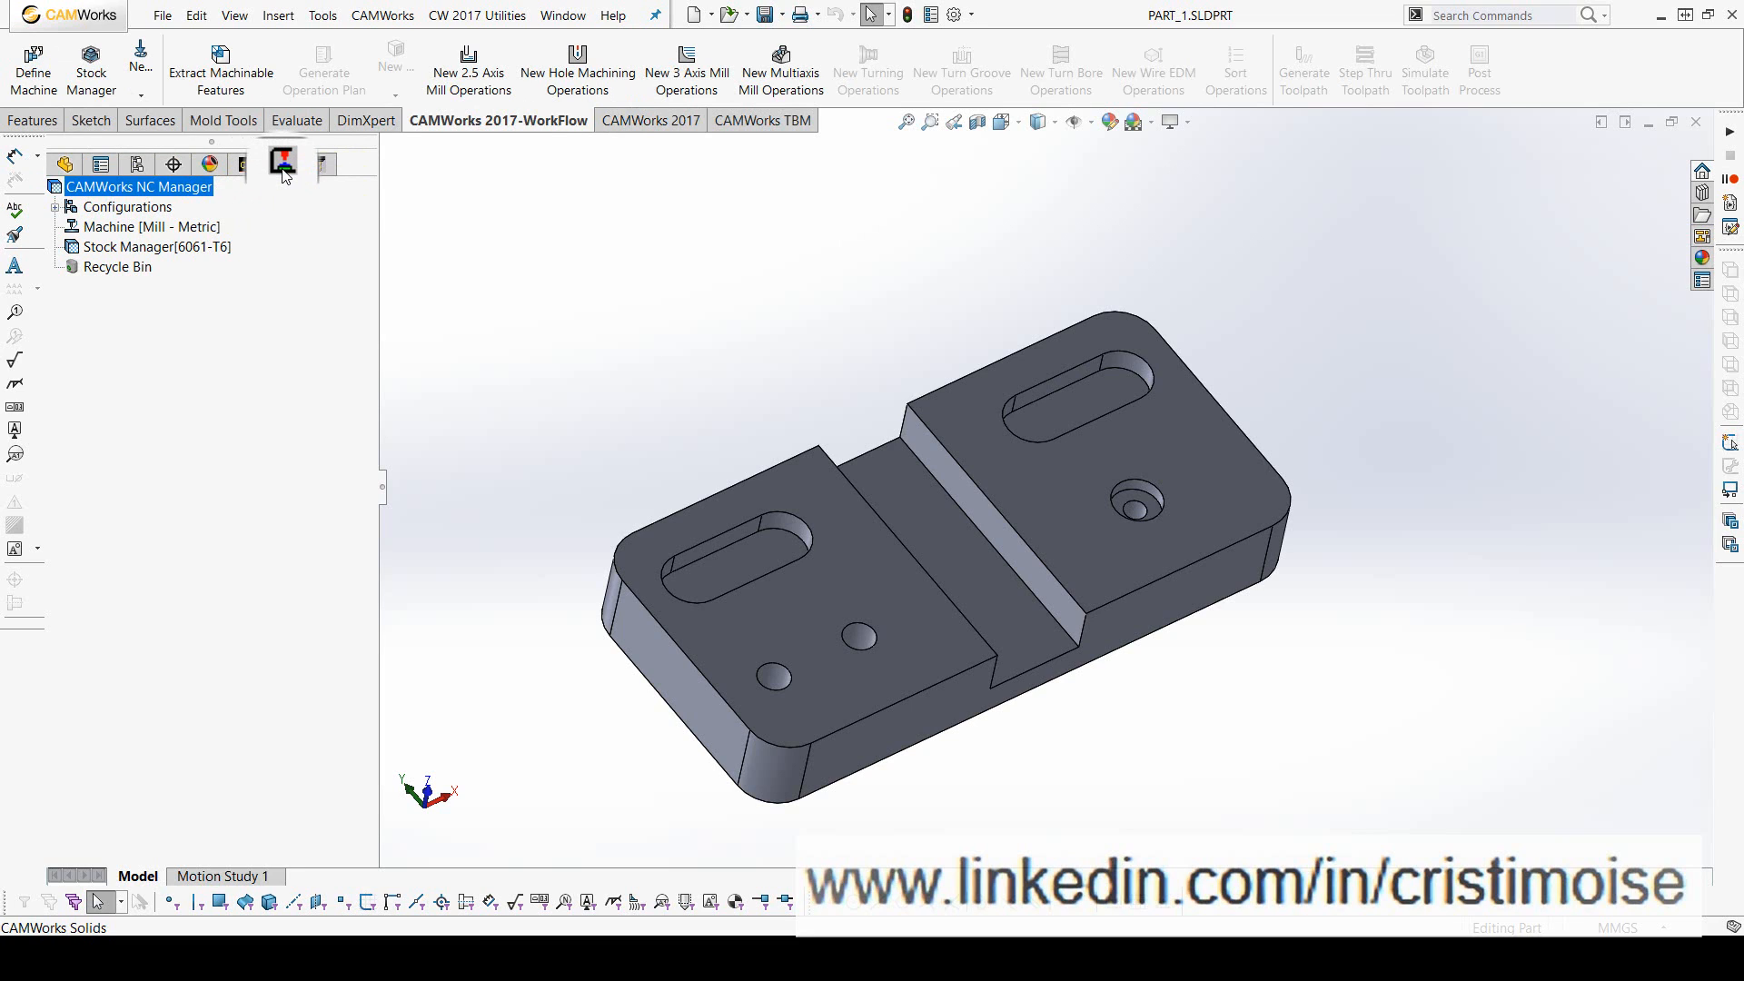
# - Examine the CAMWorks tool tree with the tools in Tool Crib 2 (Metric), and return to the NC Manager tree
pyautogui.click(316, 170)
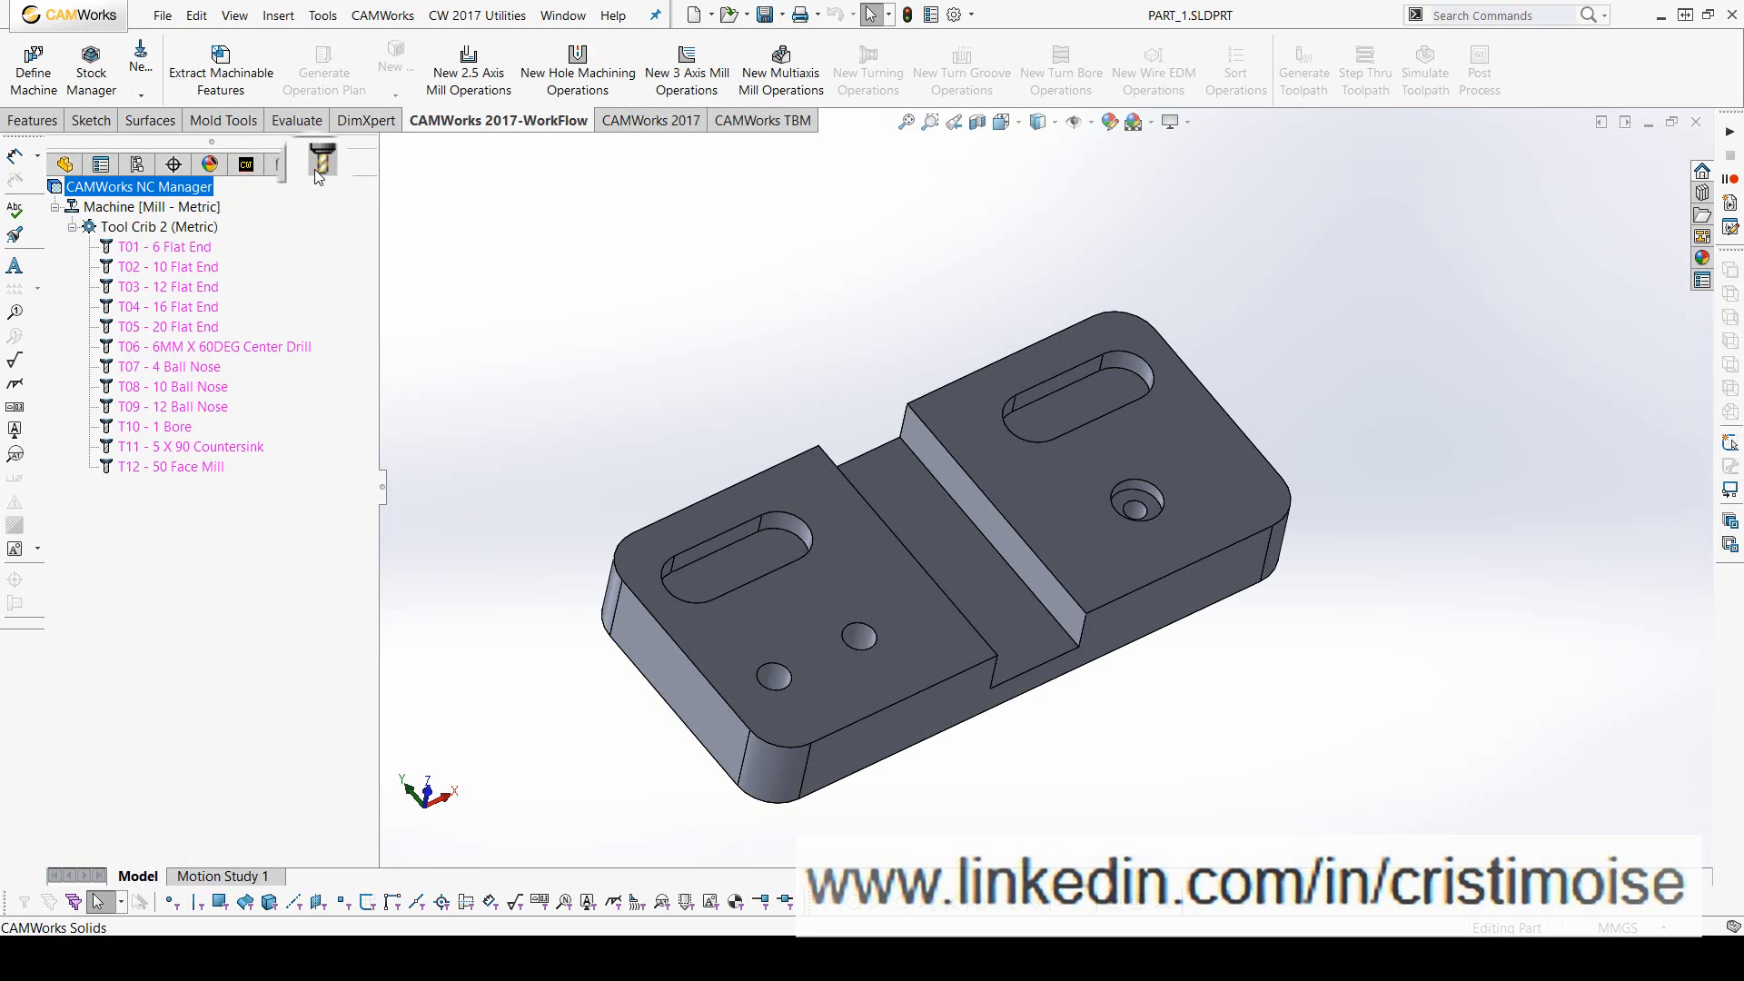
pyautogui.click(251, 174)
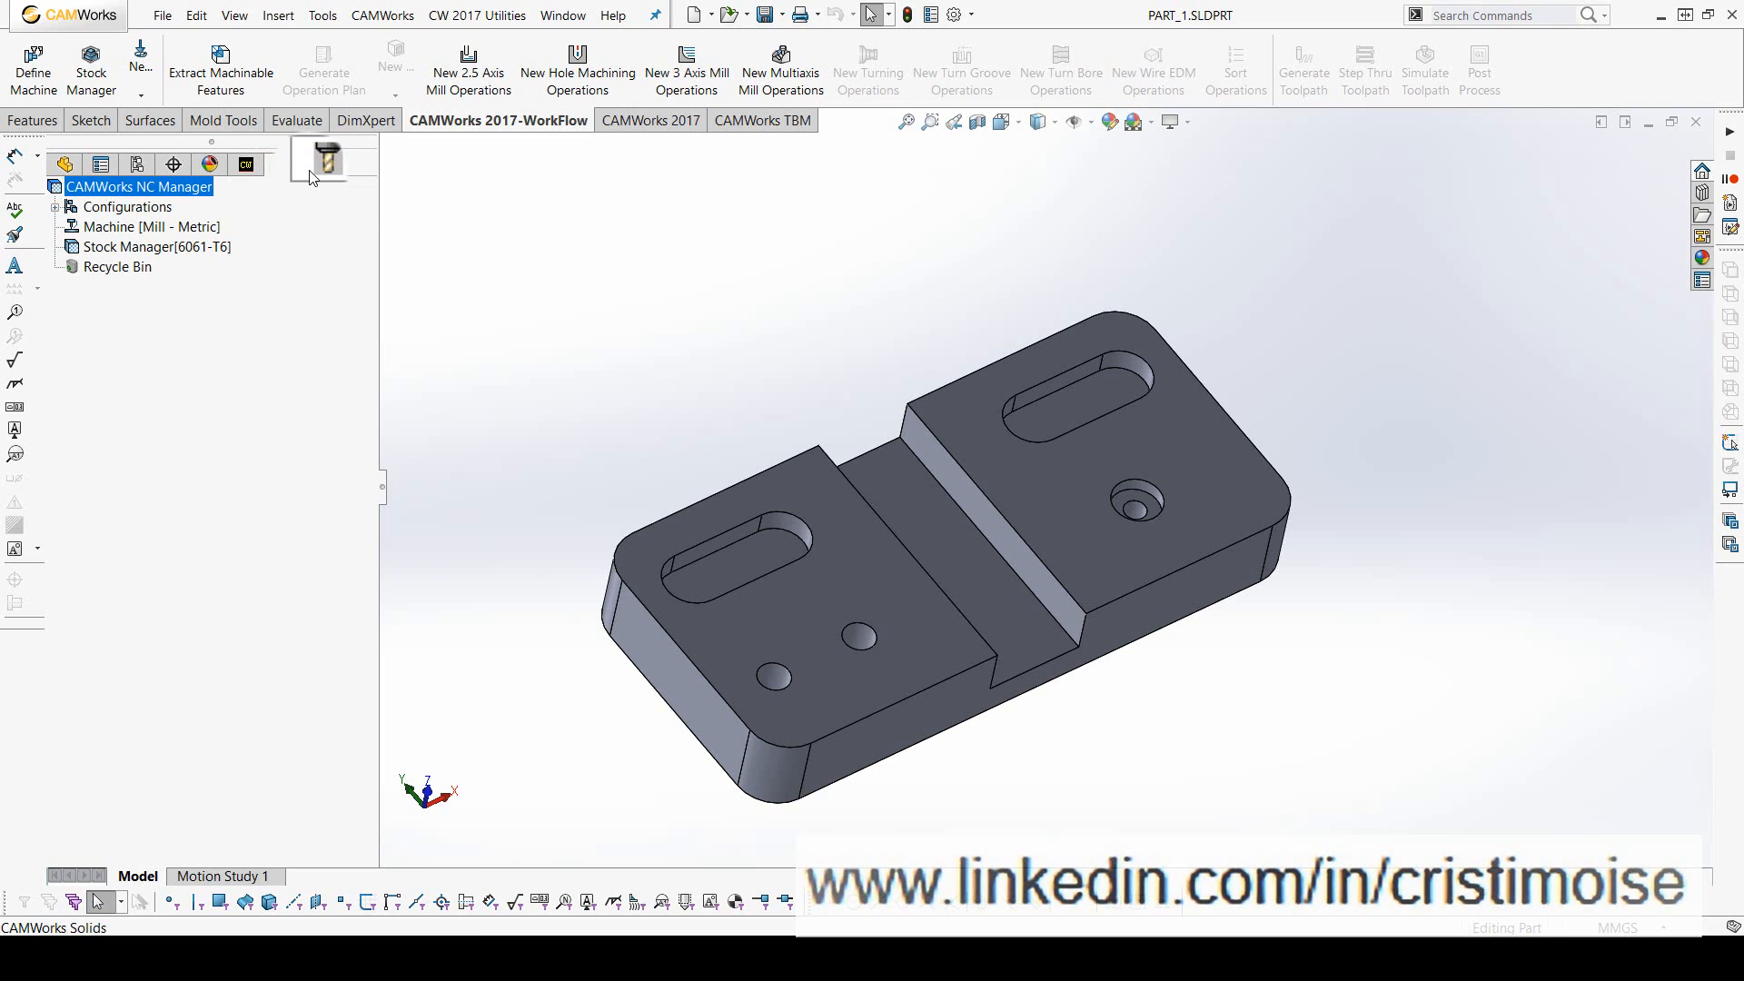
pyautogui.click(313, 177)
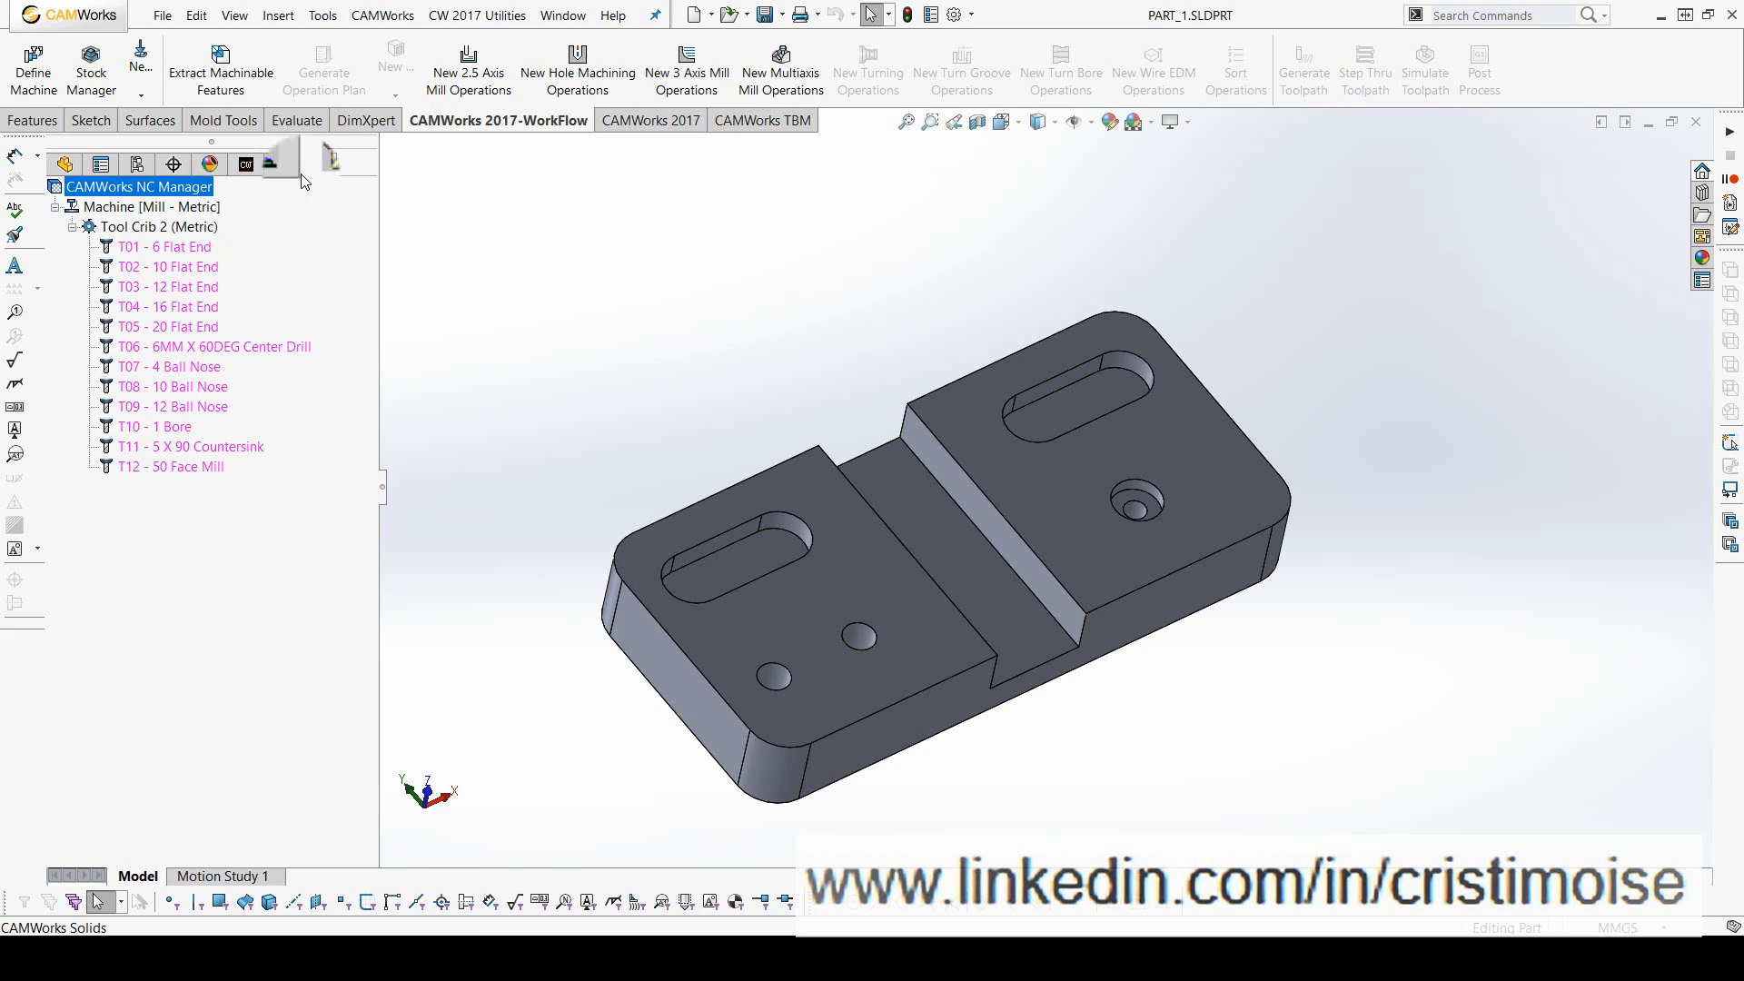
pyautogui.click(249, 171)
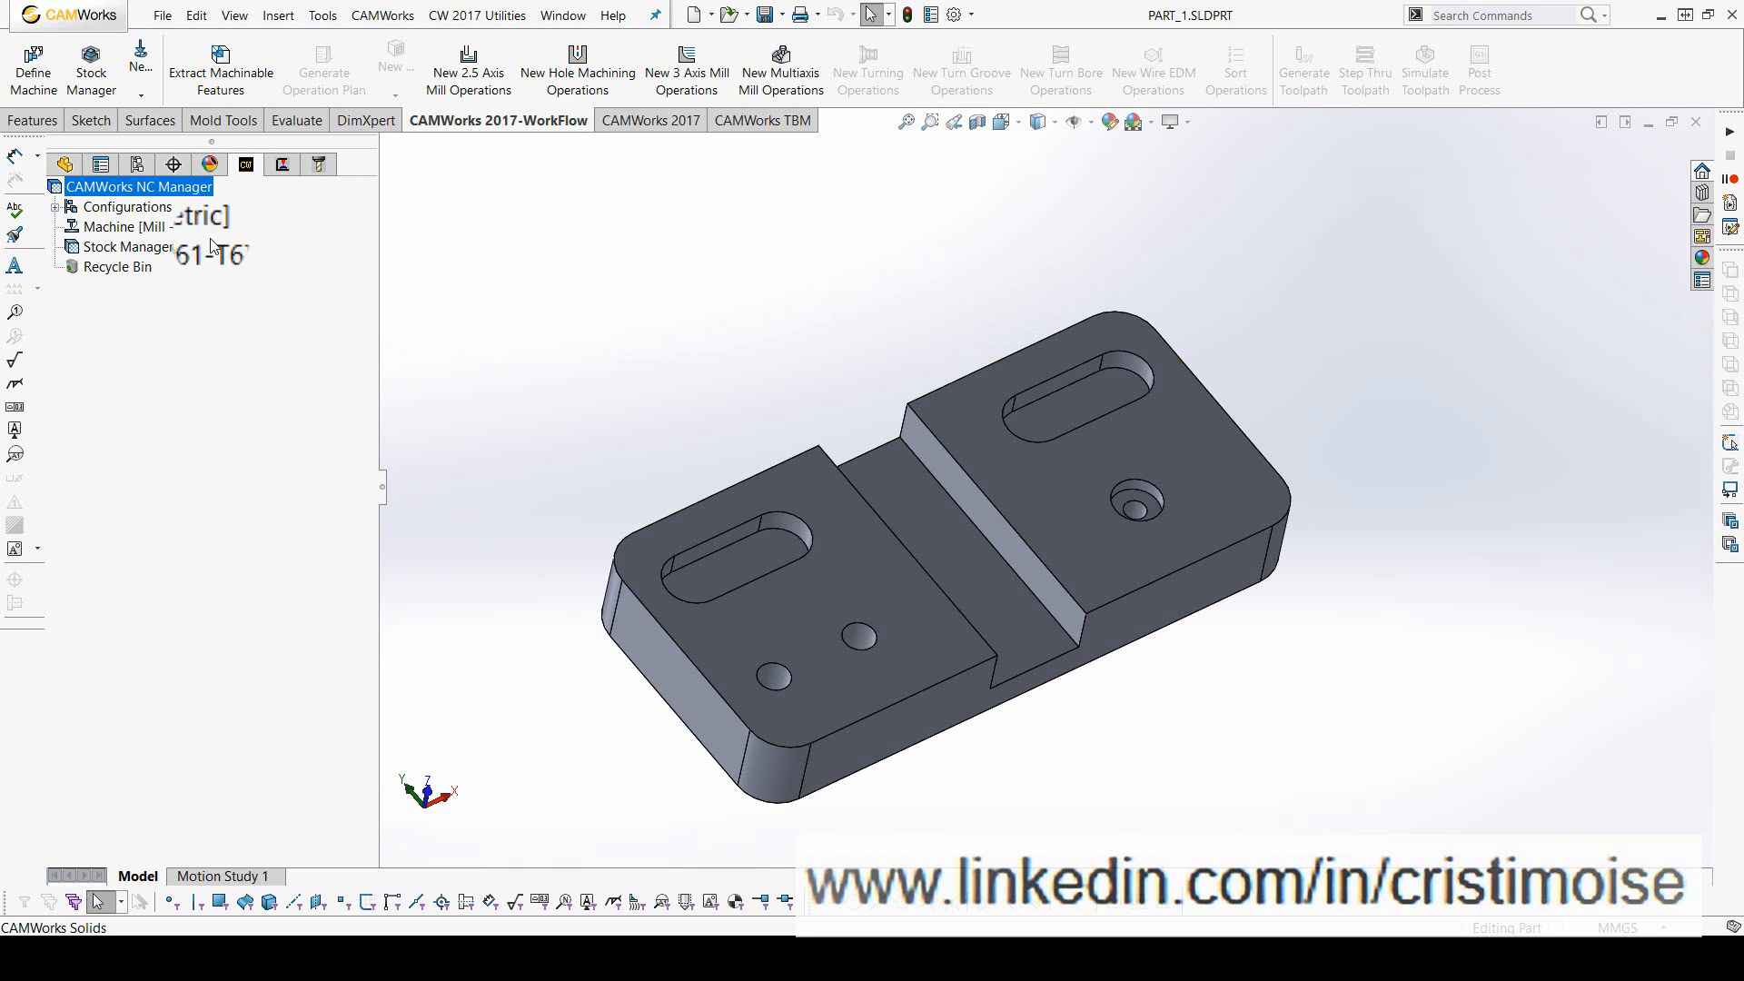
# - Open the machine definition for editing and review the available mill, turn, mill/turn and wire EDM machines
pyautogui.rightClick(152, 227)
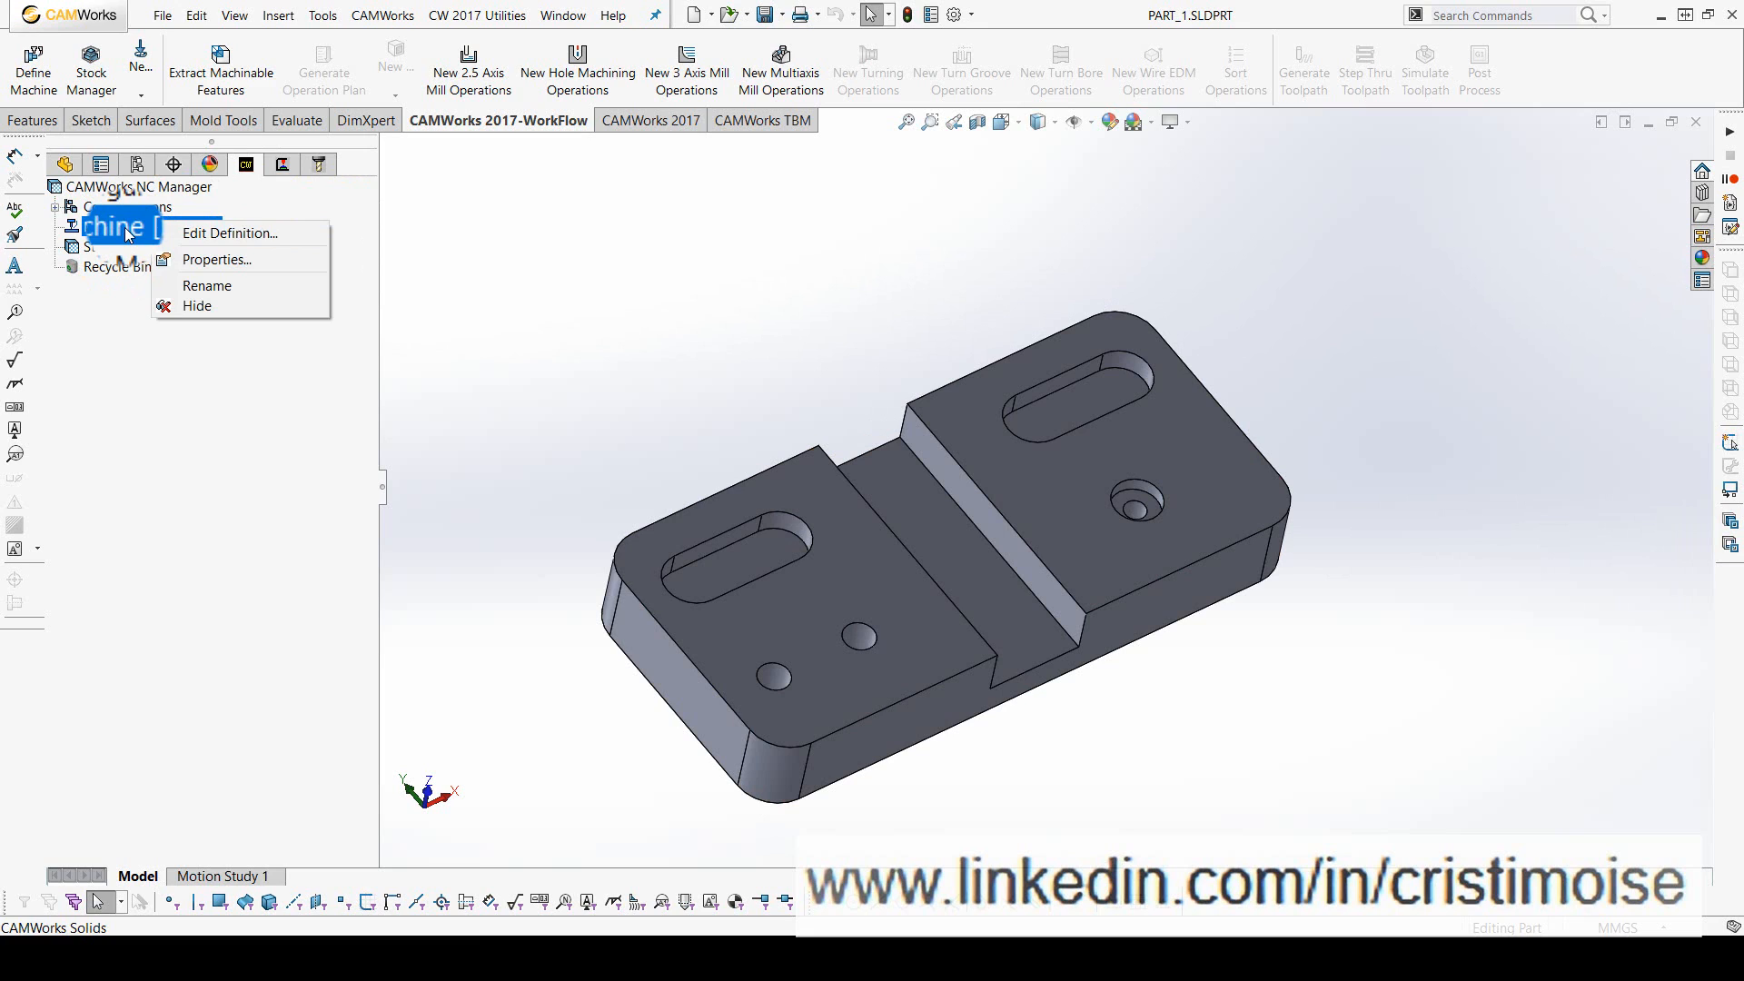
pyautogui.click(202, 234)
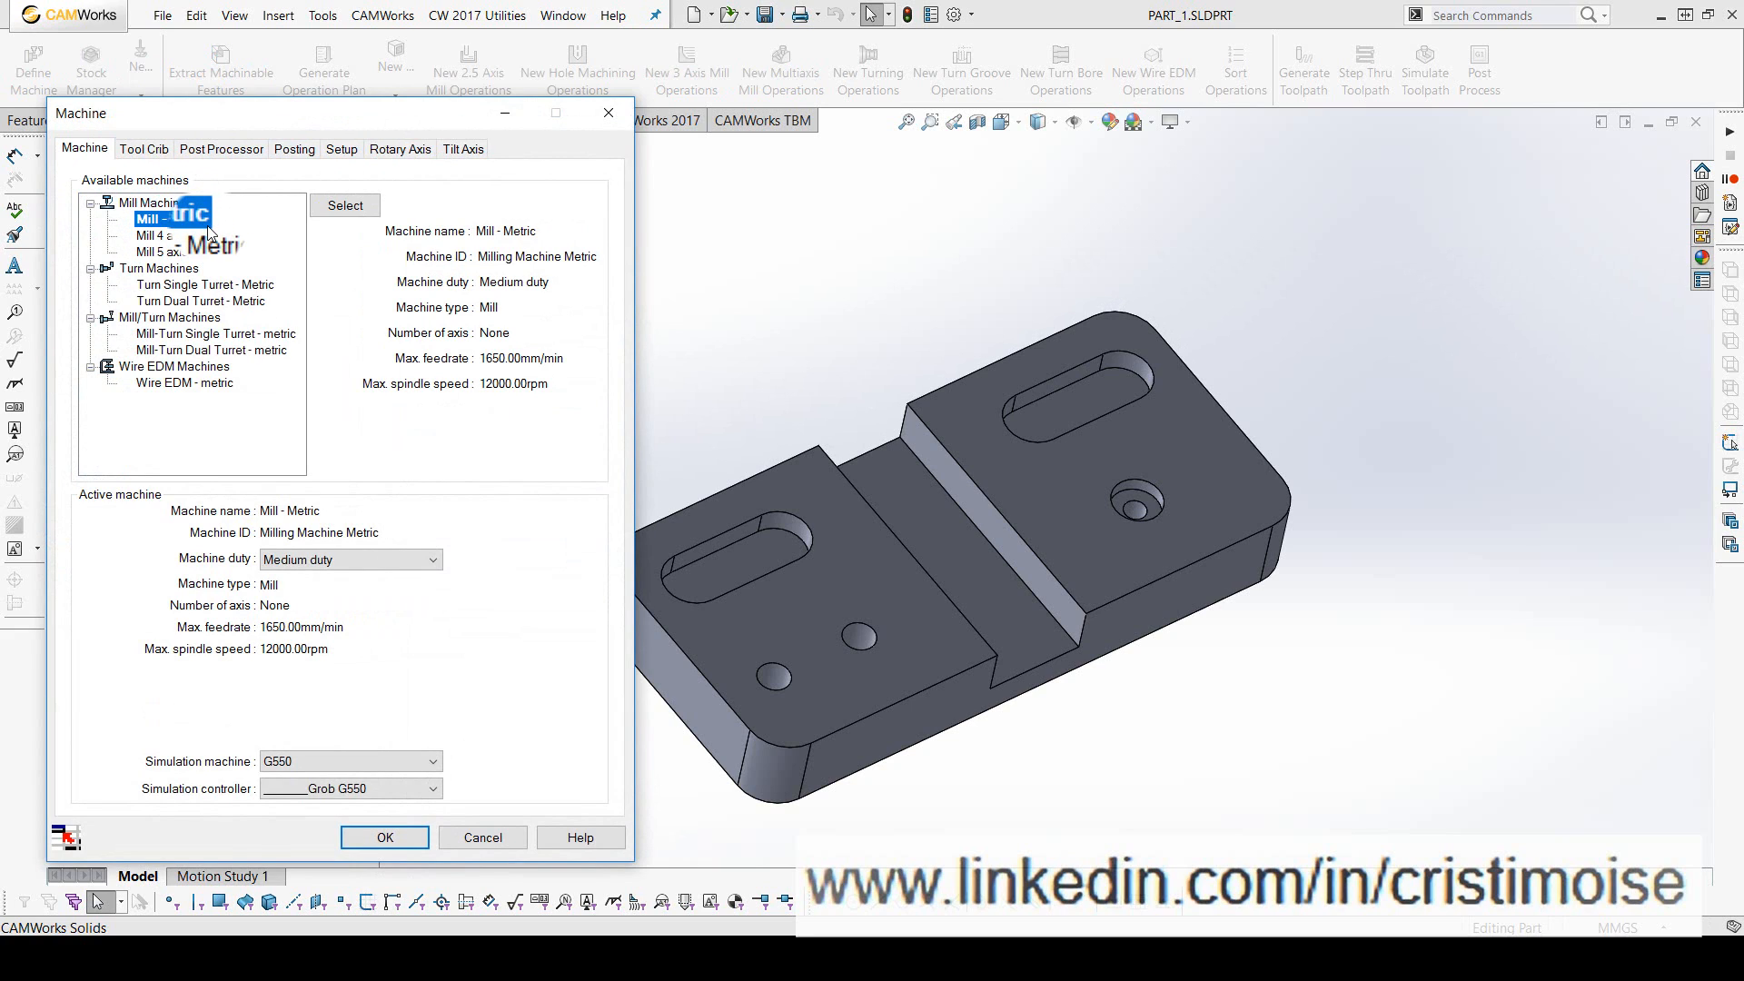
pyautogui.click(161, 235)
pyautogui.click(177, 253)
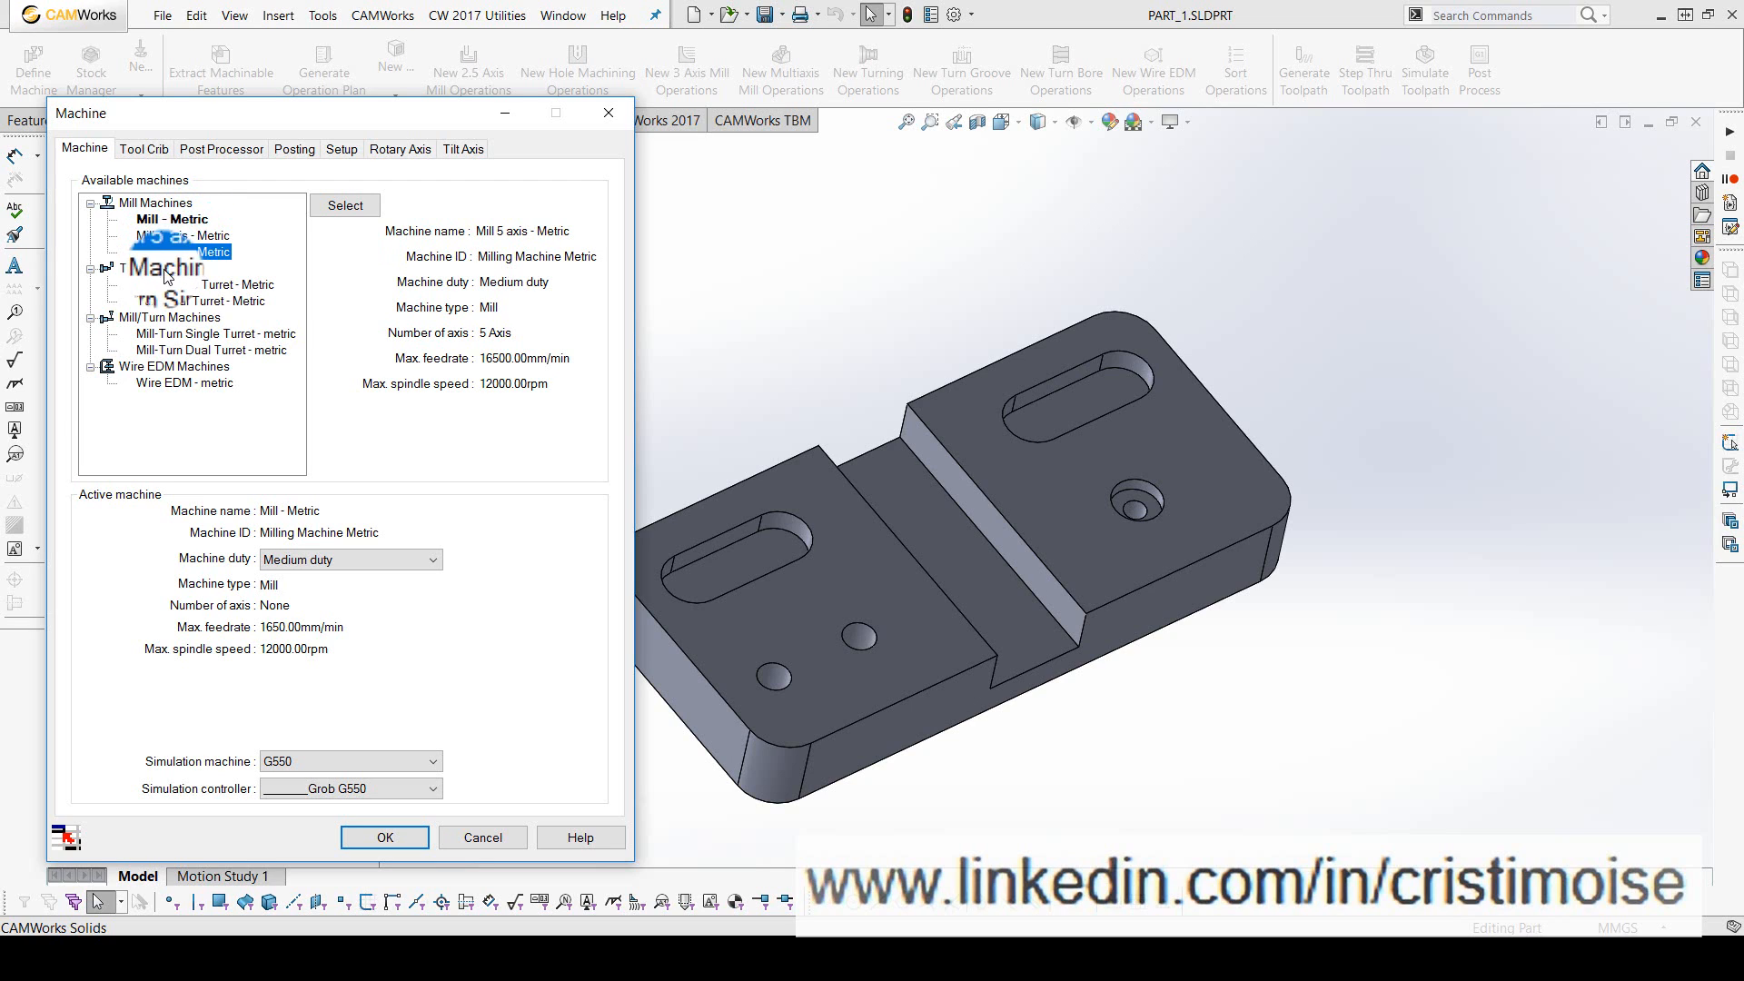
pyautogui.click(173, 283)
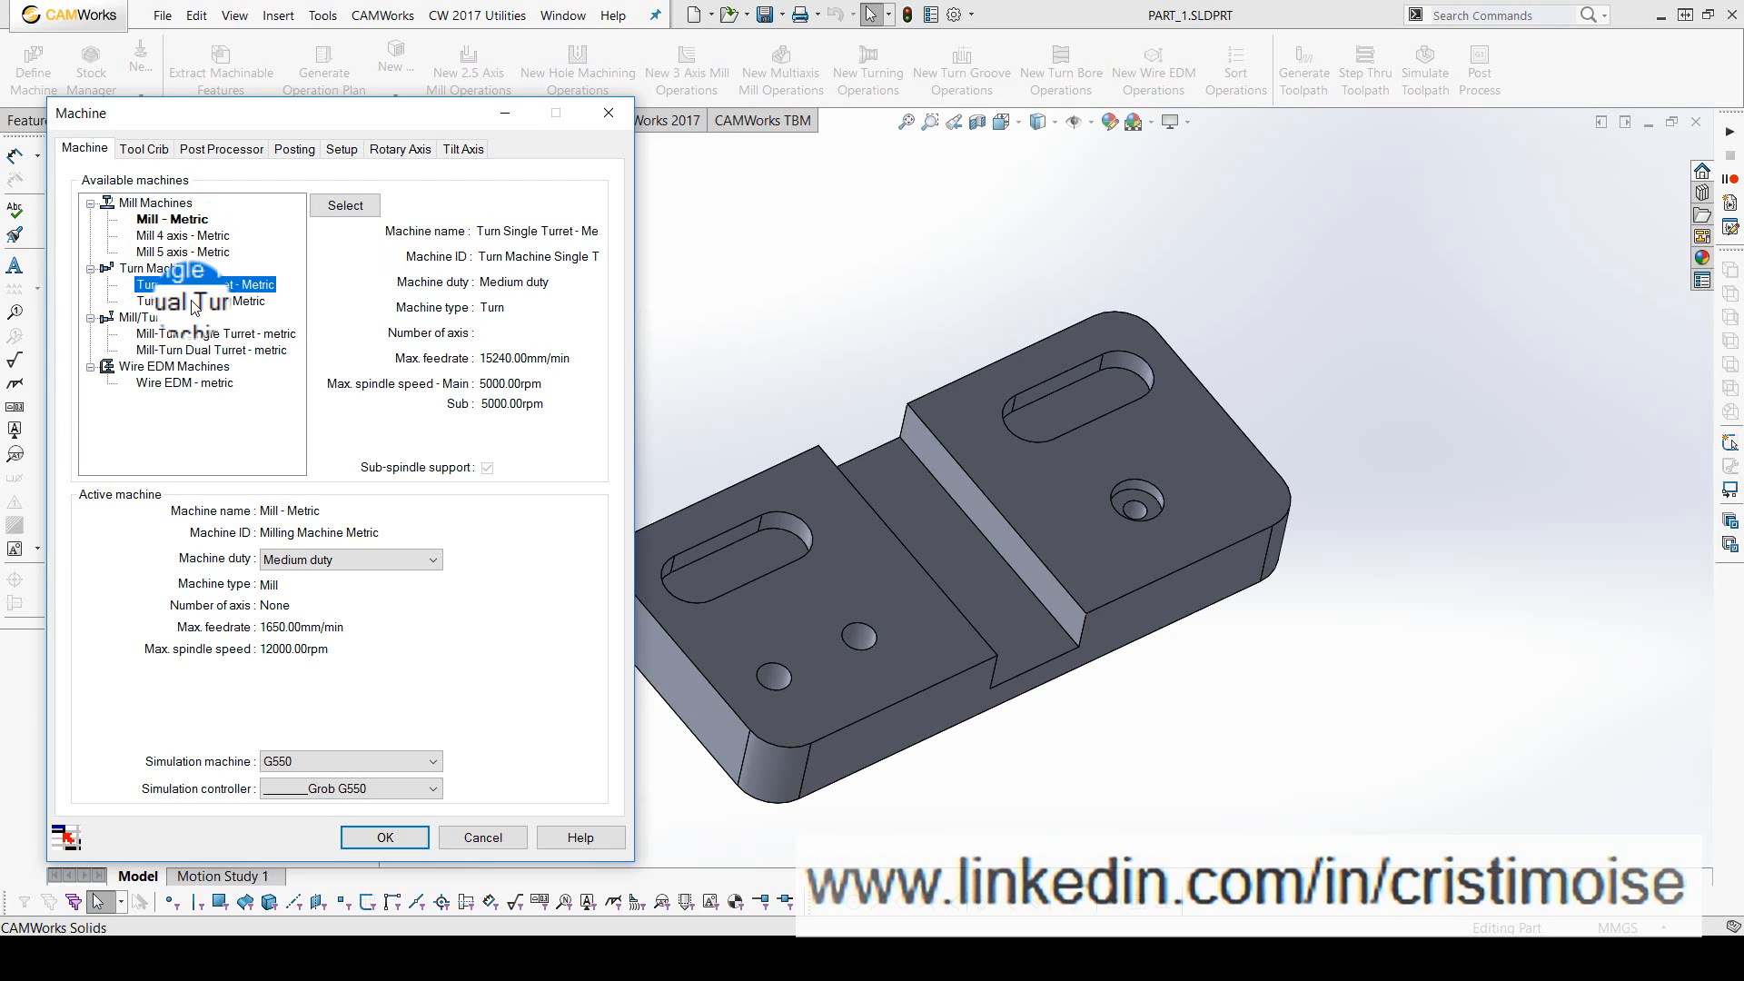
pyautogui.click(192, 303)
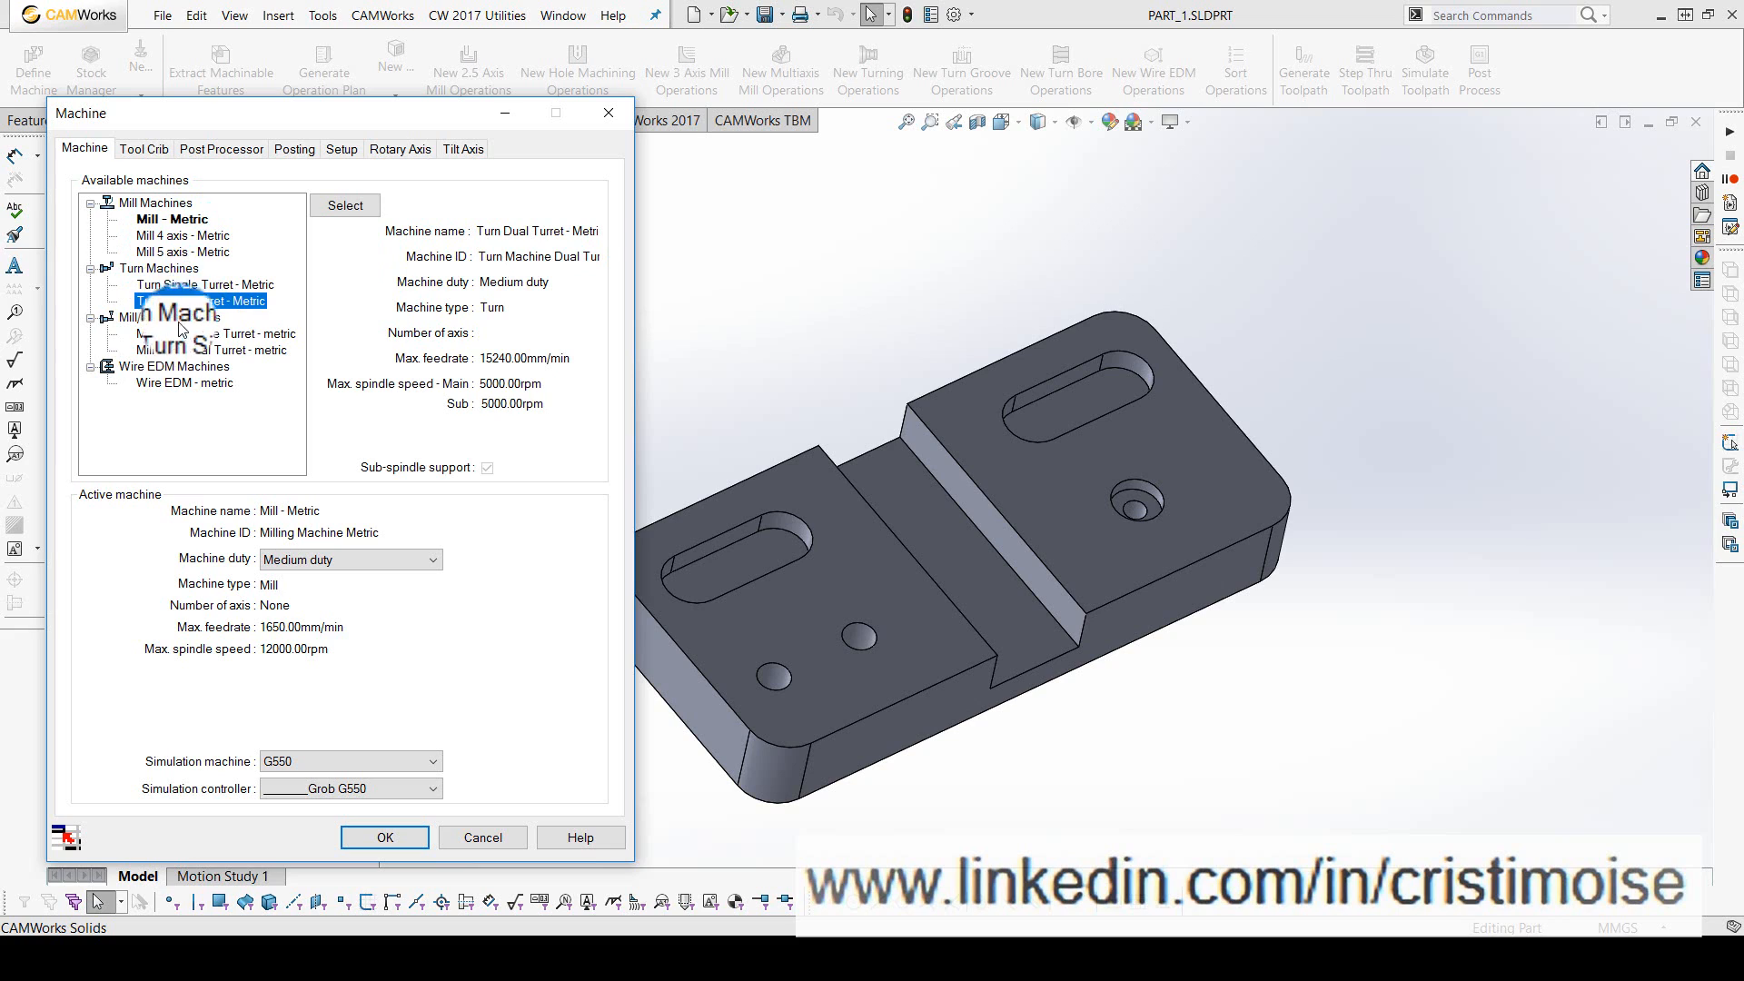
pyautogui.click(174, 317)
pyautogui.click(172, 365)
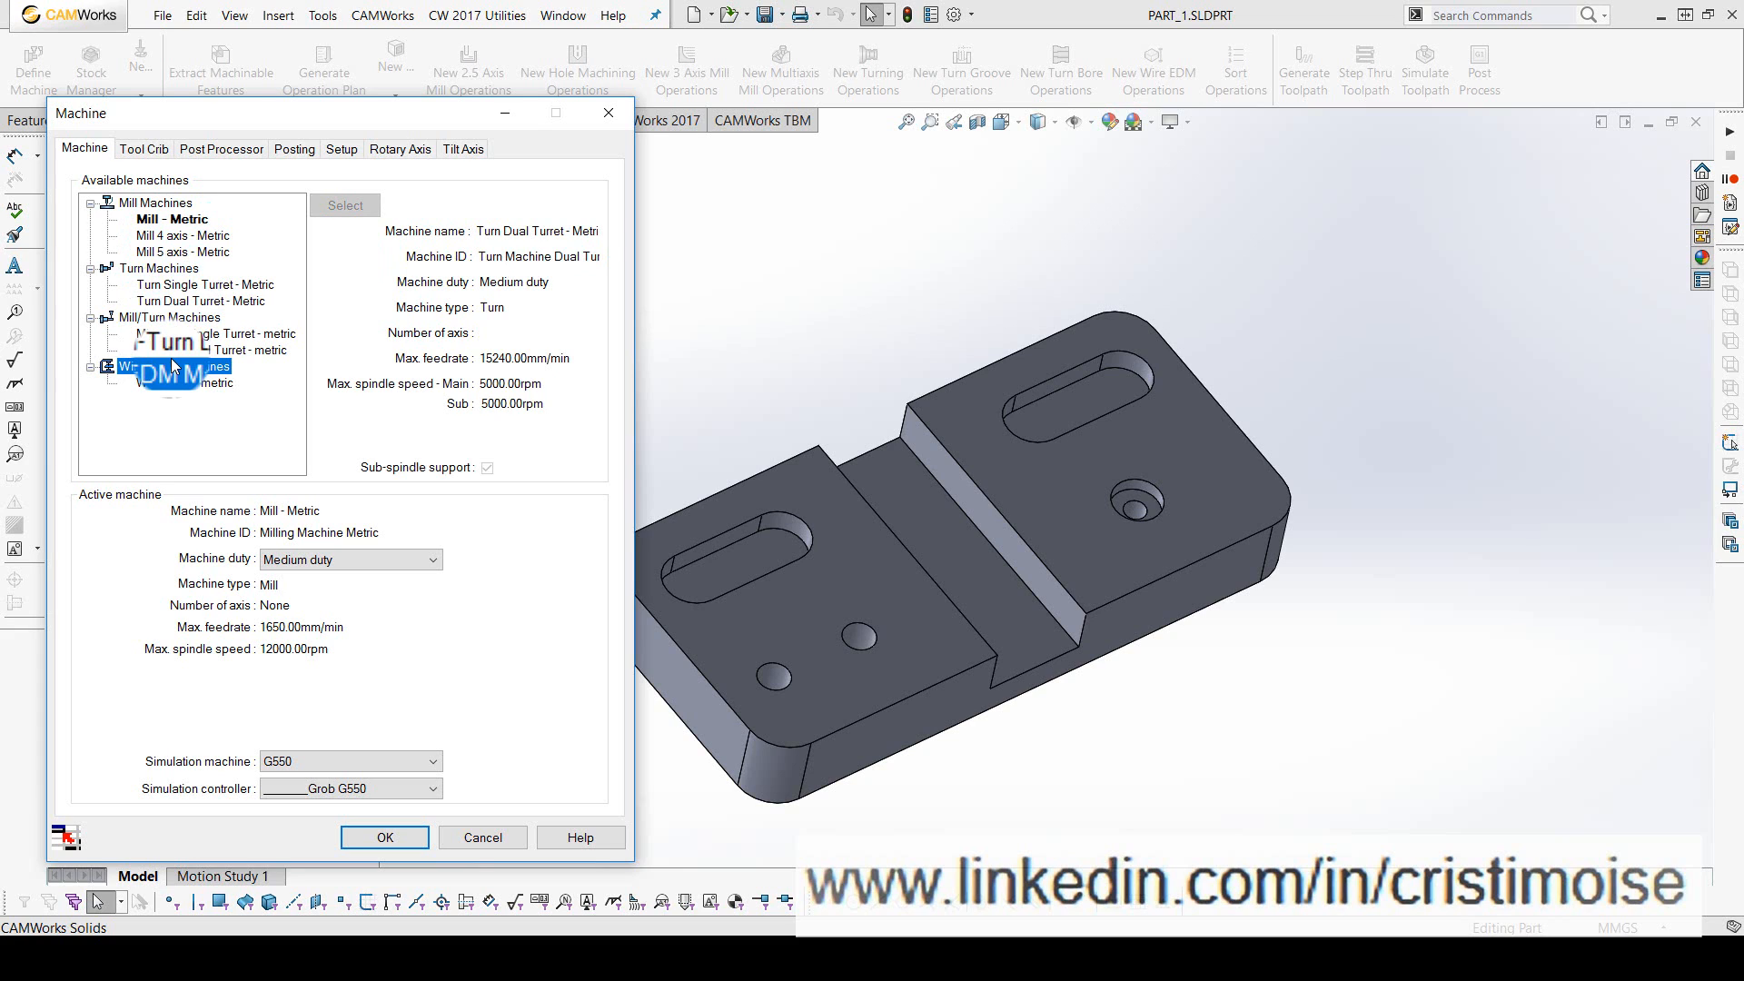
# - Set Mill - Metric as the active machine
pyautogui.click(159, 217)
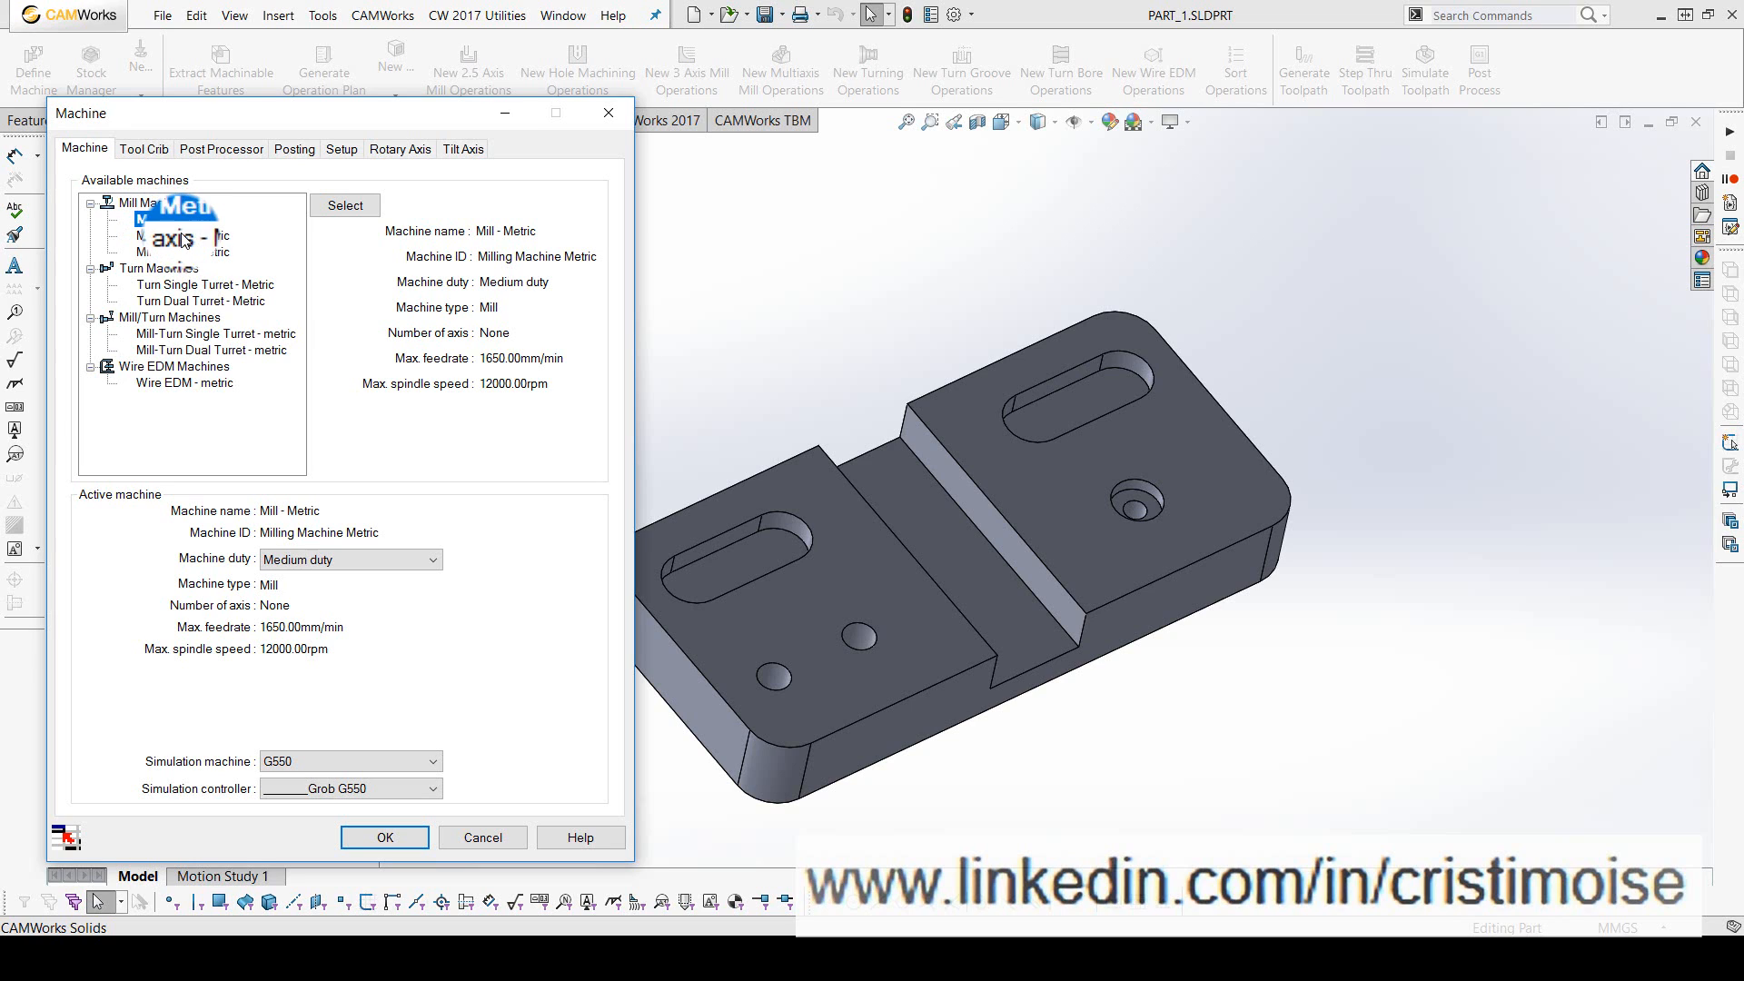
pyautogui.click(351, 211)
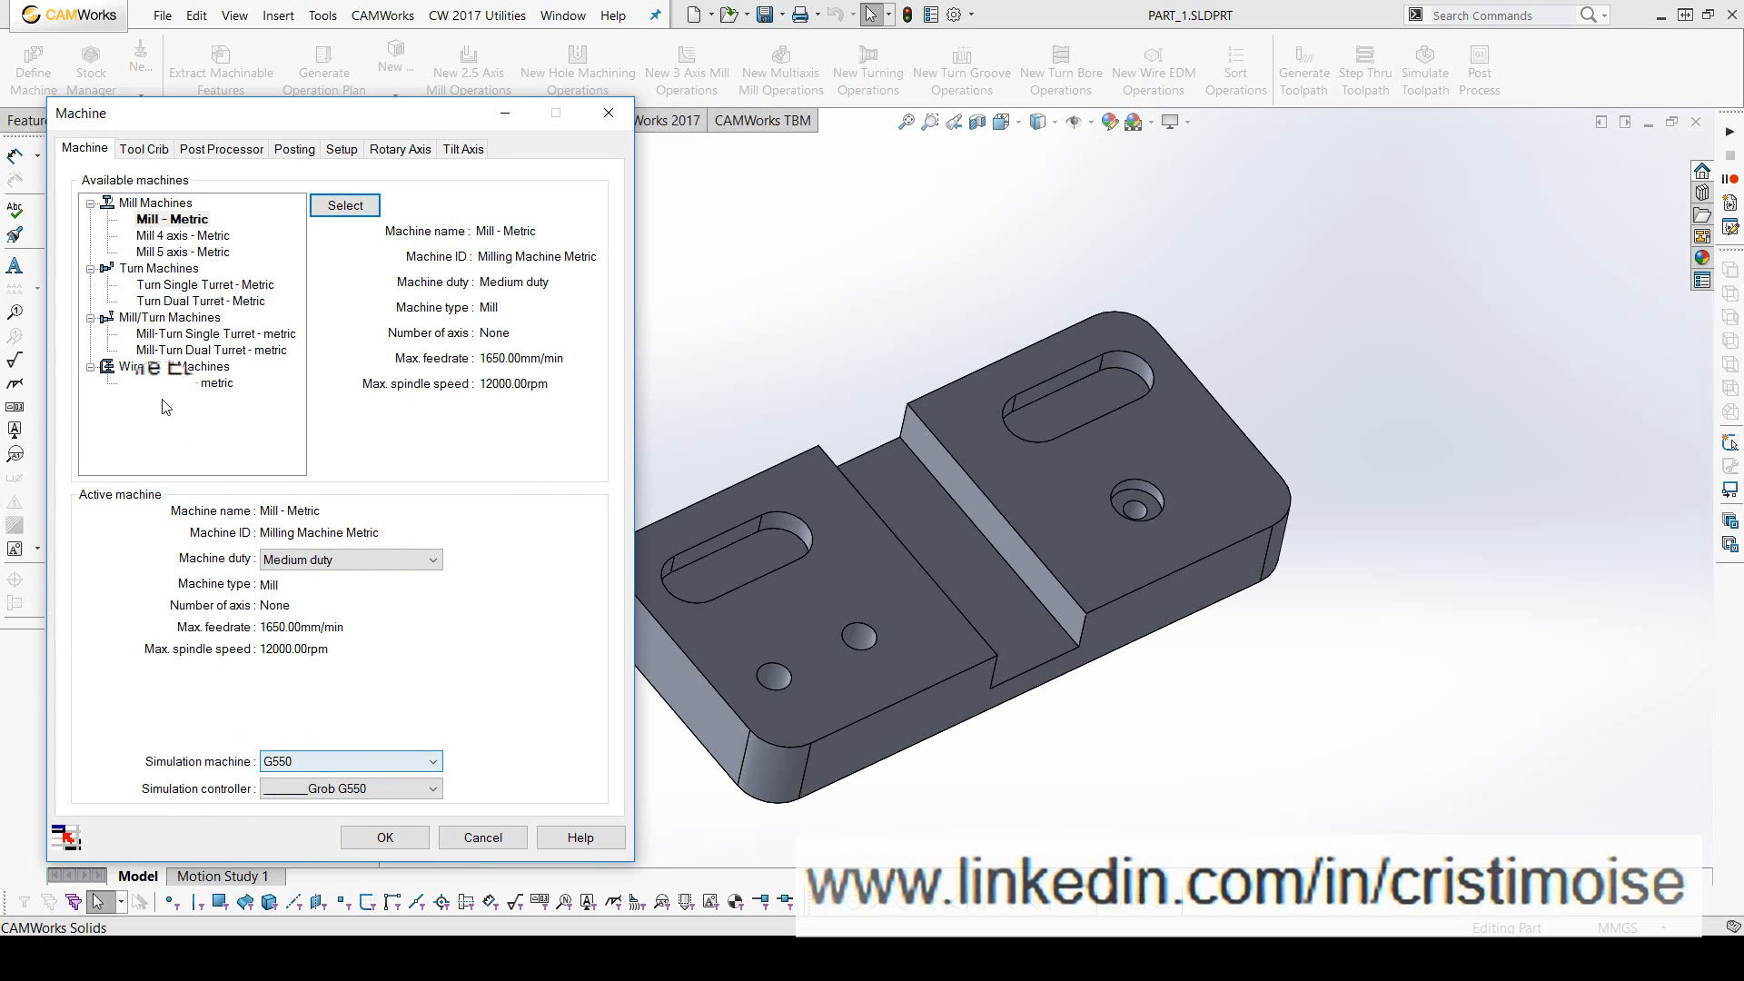
pyautogui.click(160, 223)
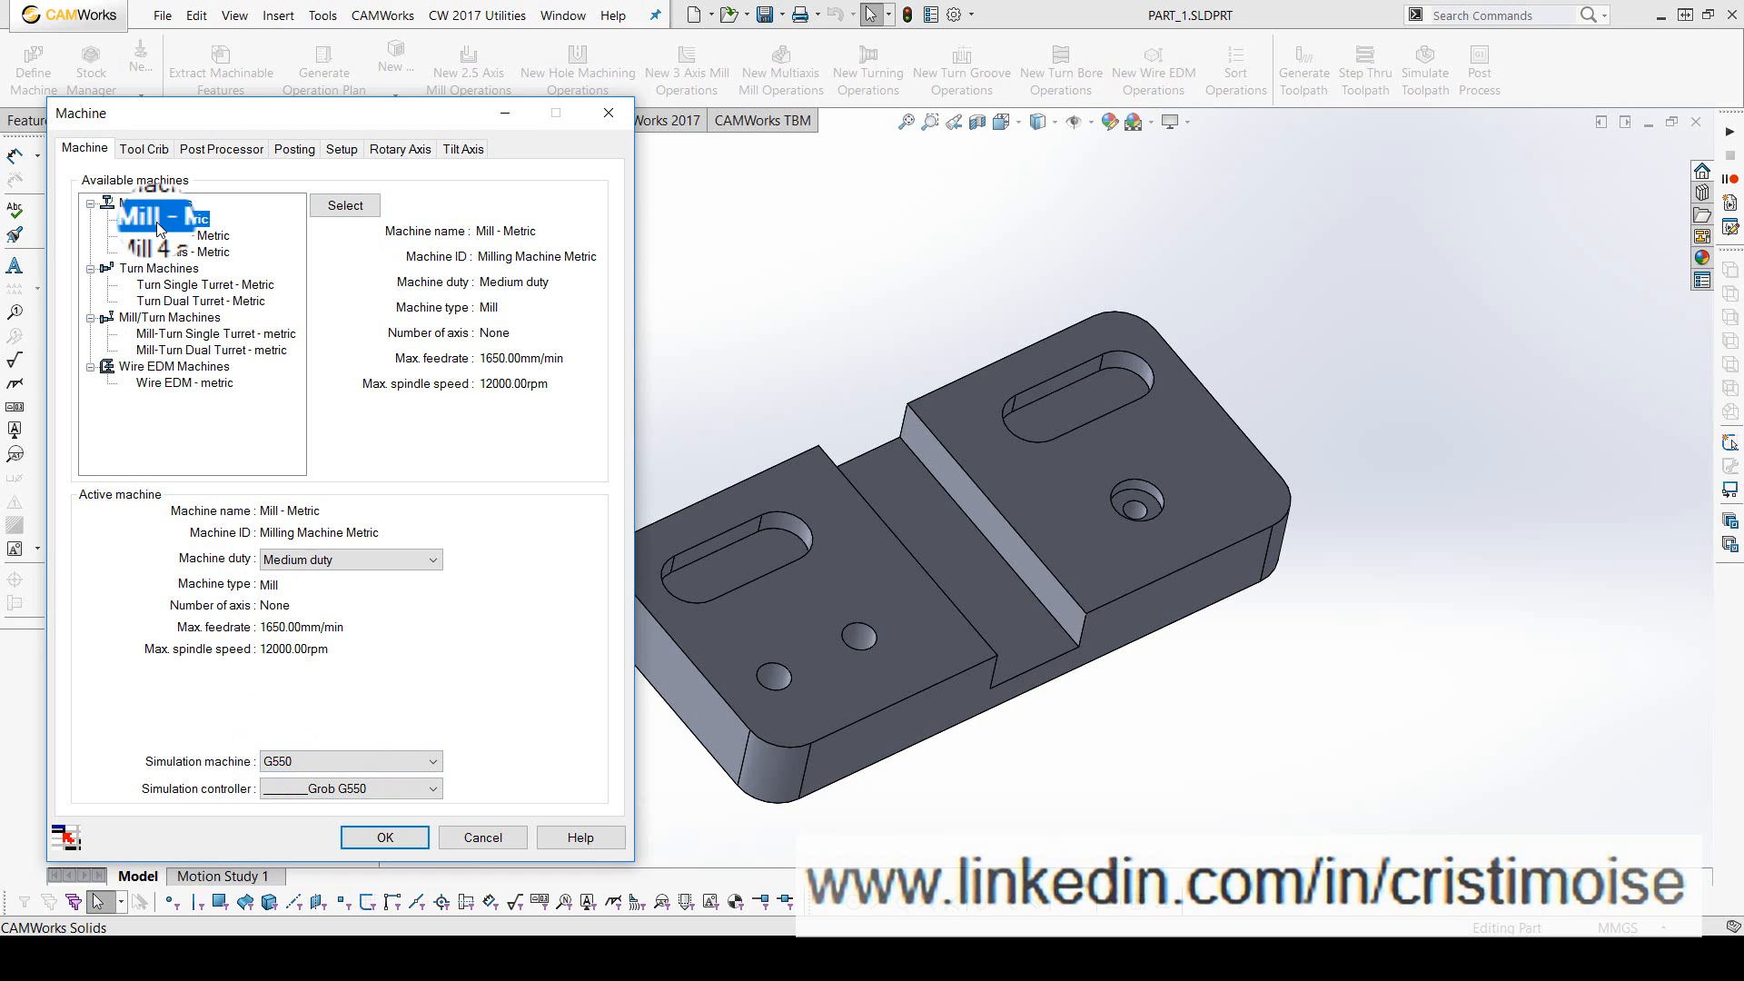
# - Show the machine's tool crib and preview the 6MM X 60DEG HSS center drill at station 6
pyautogui.click(144, 149)
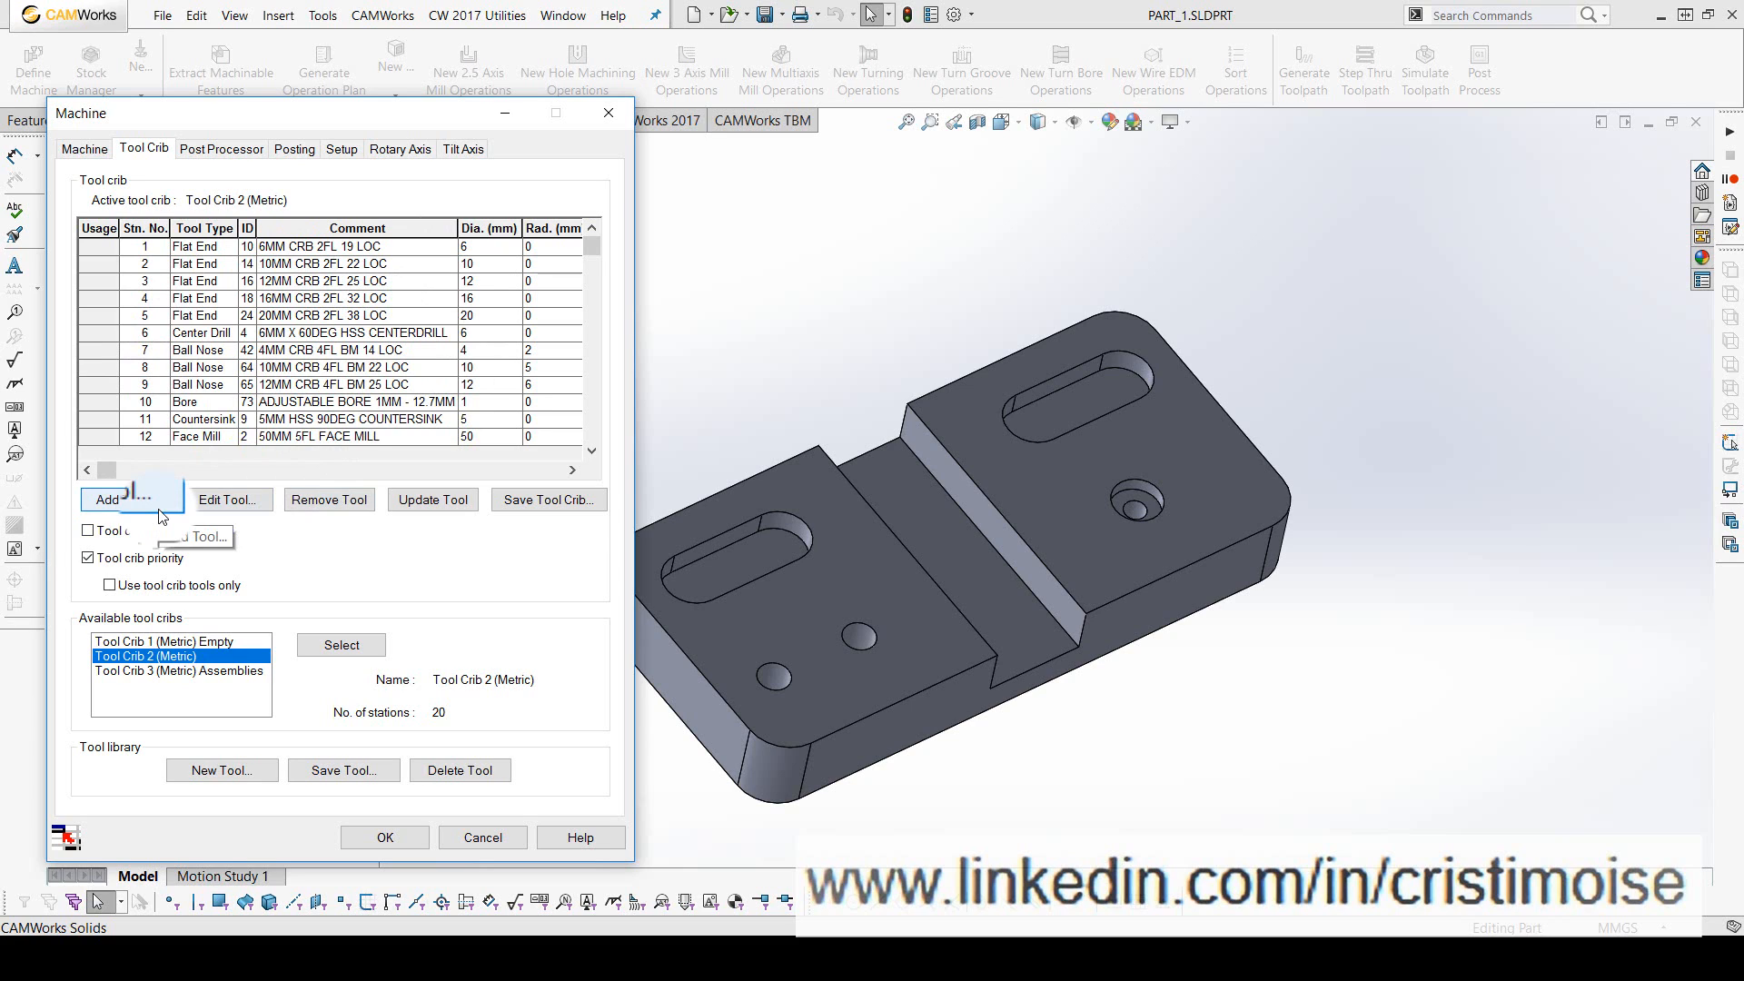
pyautogui.click(109, 333)
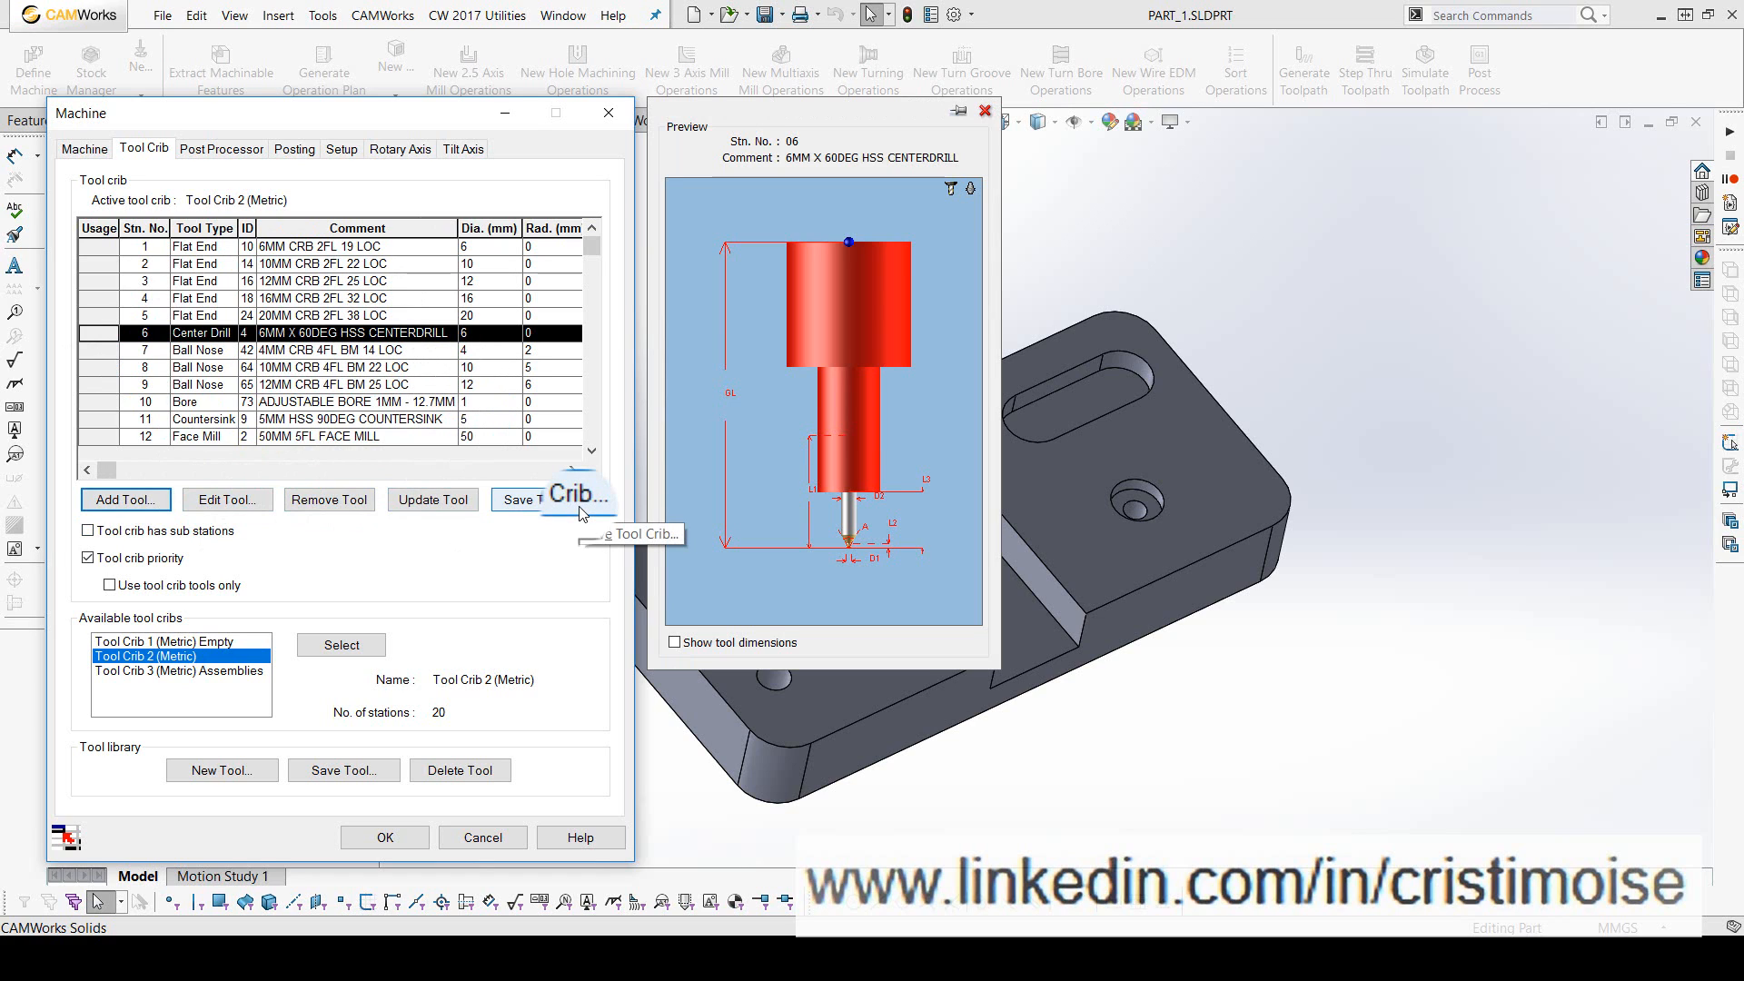
# - Filter the library's flat end mills to a diameter of 20 mm and add the two-flute tool to the tool crib
pyautogui.click(130, 499)
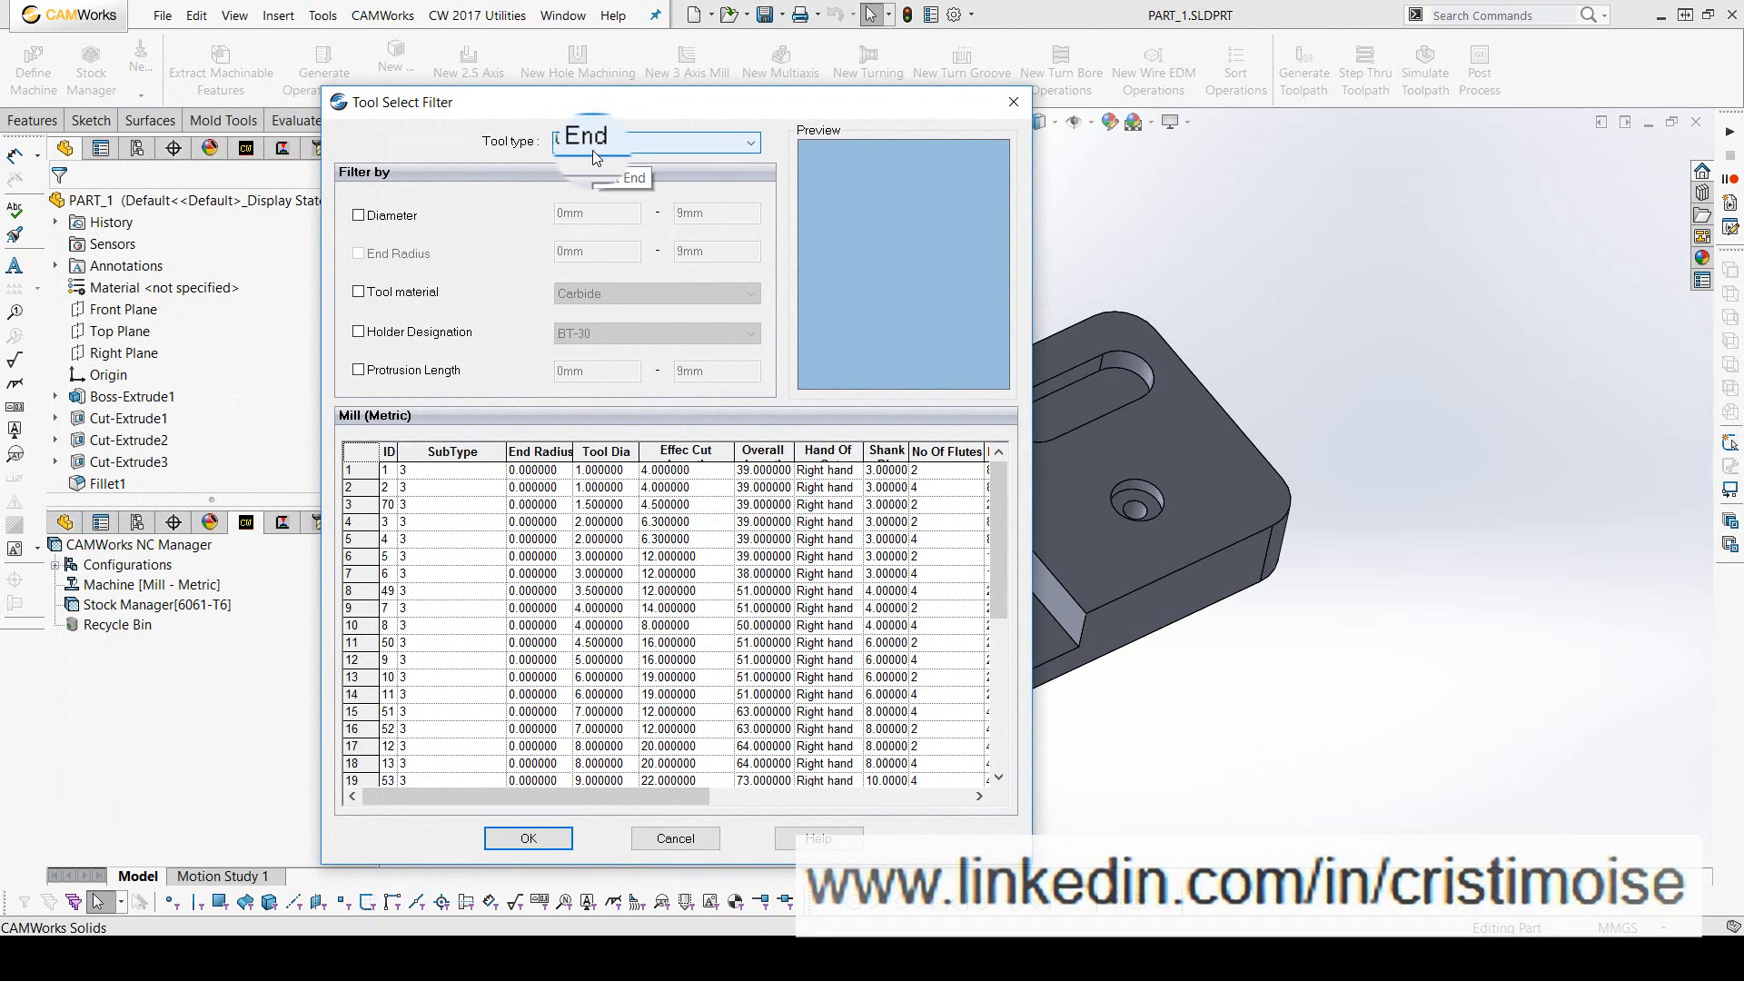
pyautogui.click(382, 215)
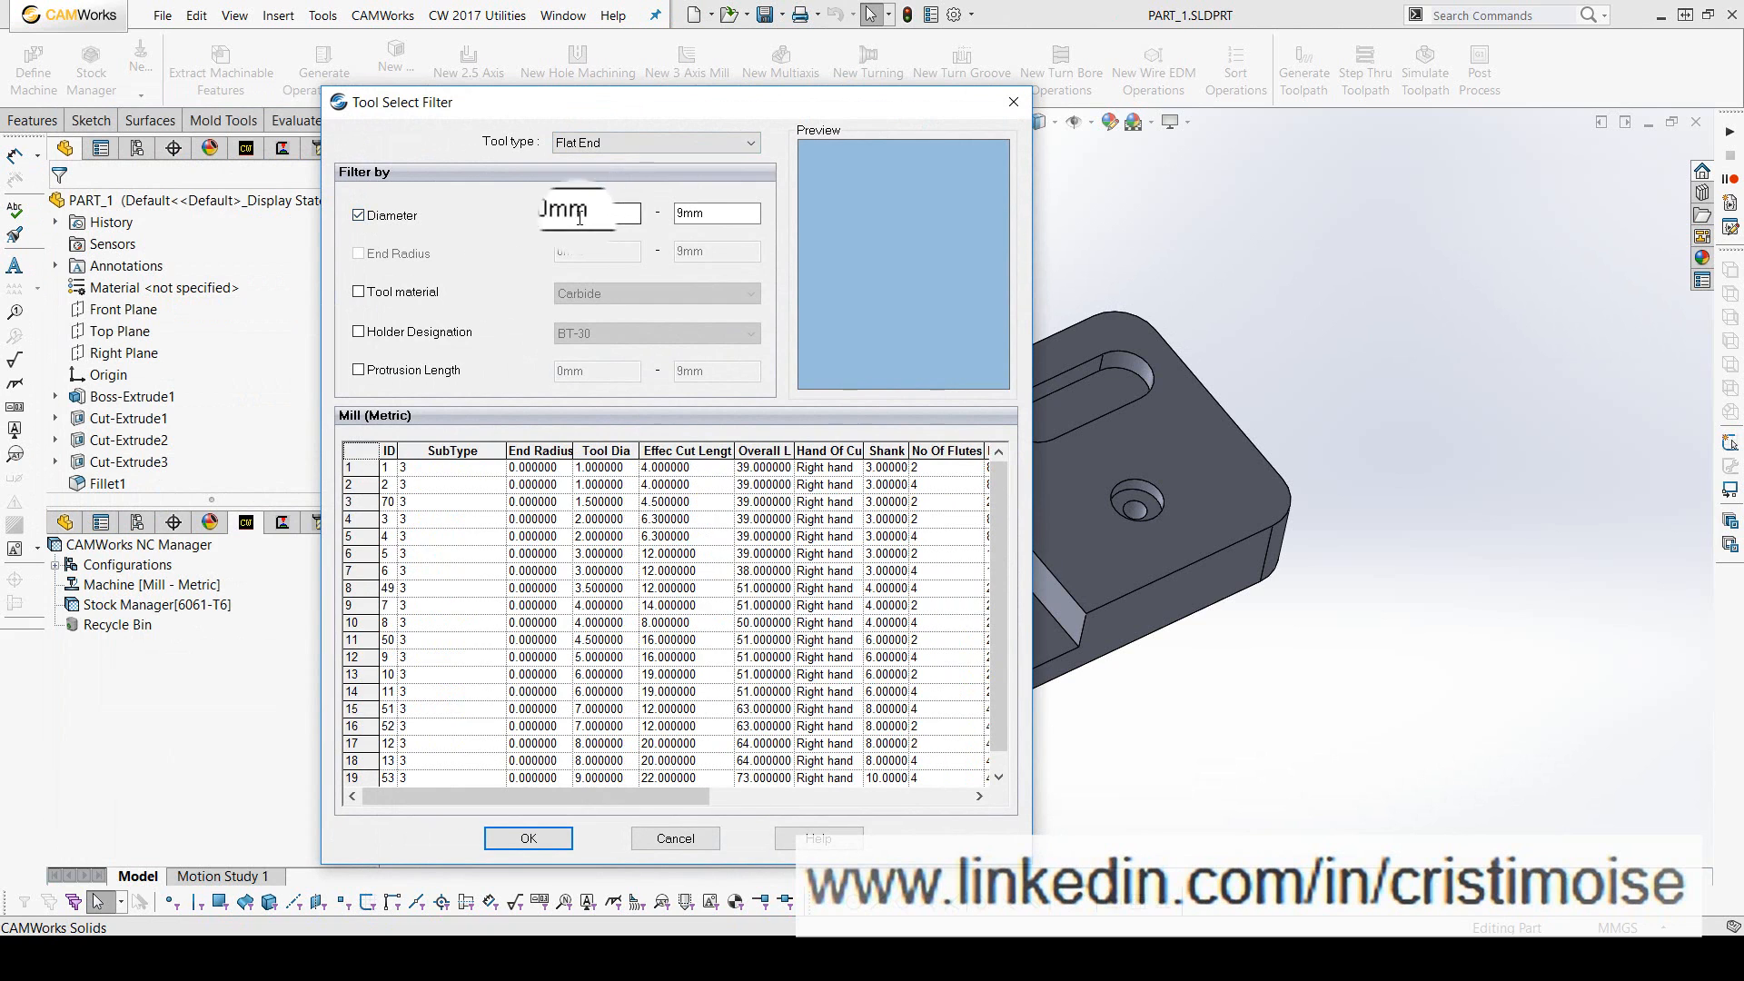
pyautogui.doubleClick(582, 214)
pyautogui.write('20')
pyautogui.click(713, 214)
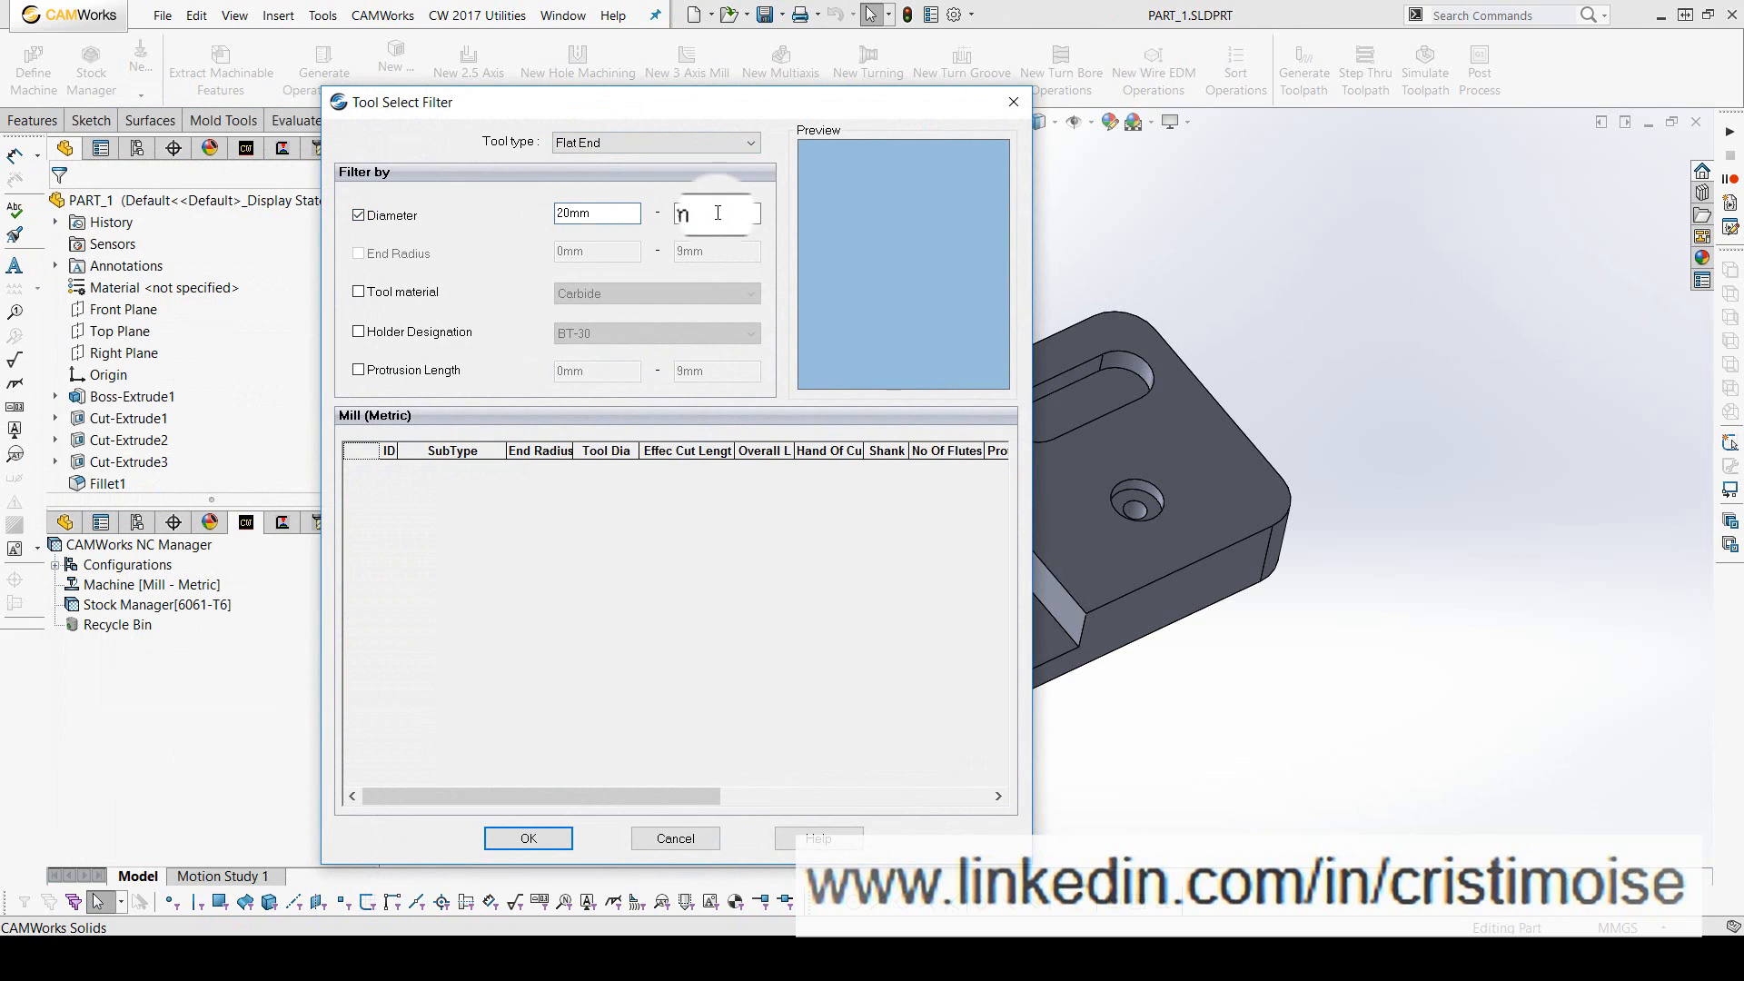
pyautogui.doubleClick(713, 213)
pyautogui.write('20')
pyautogui.click(604, 212)
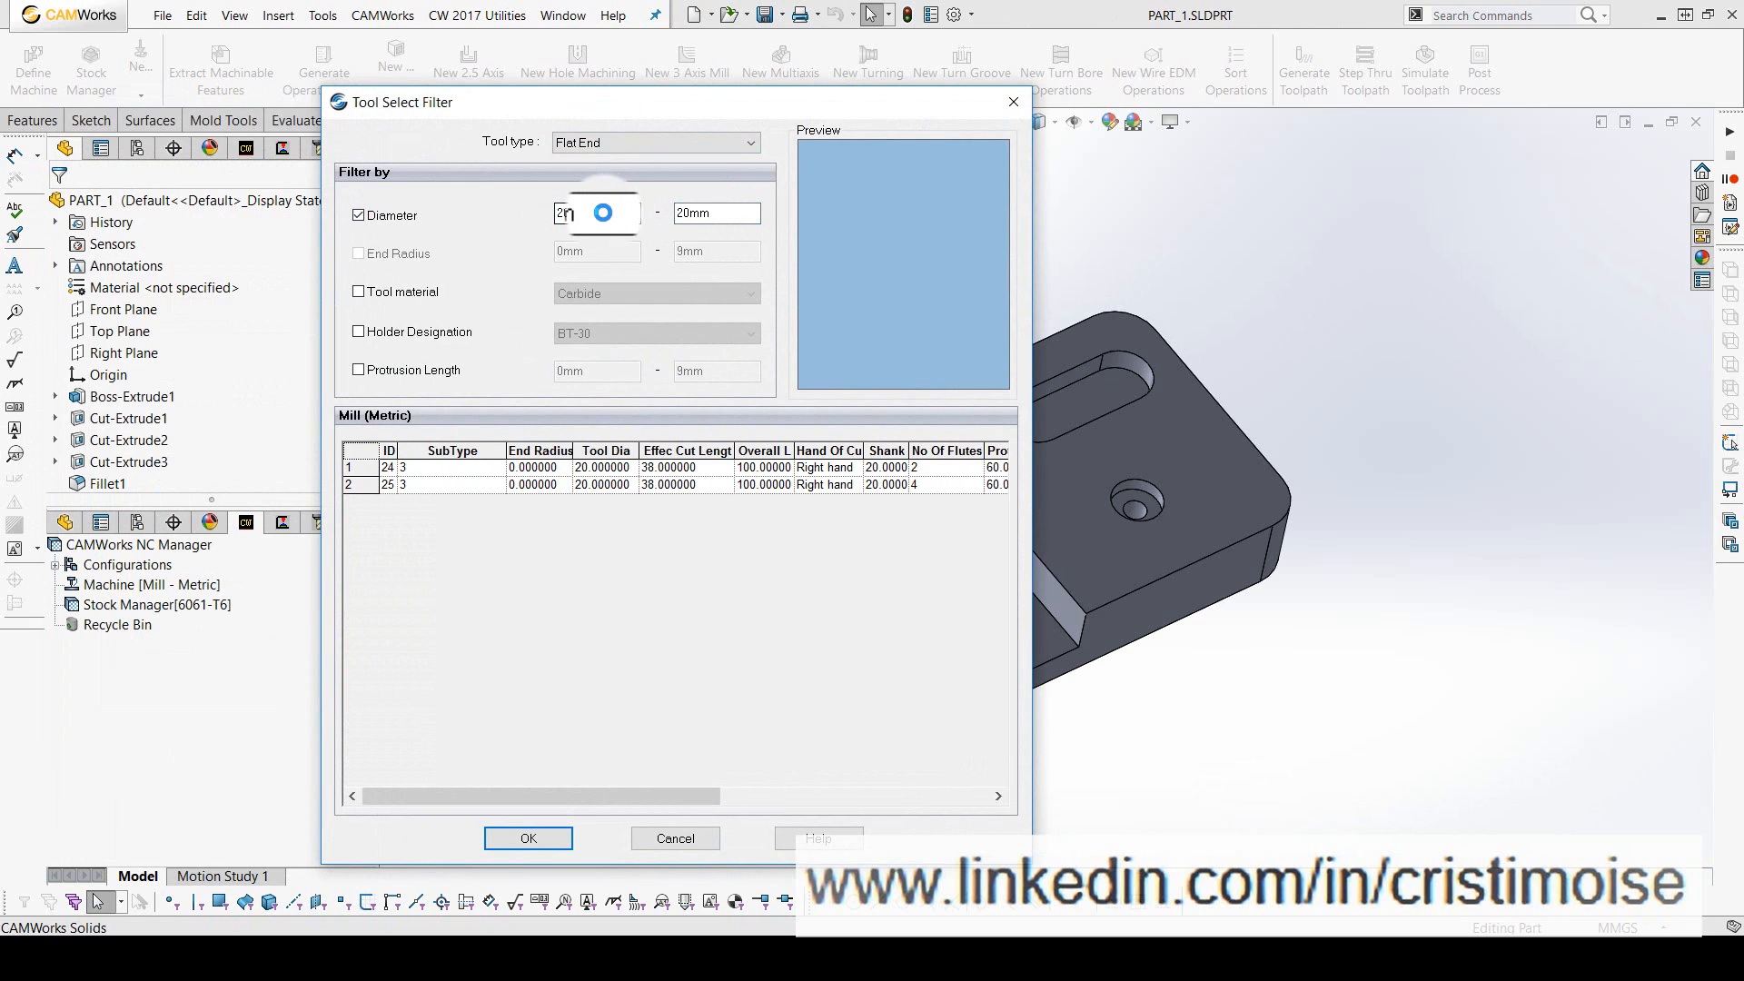
pyautogui.click(355, 469)
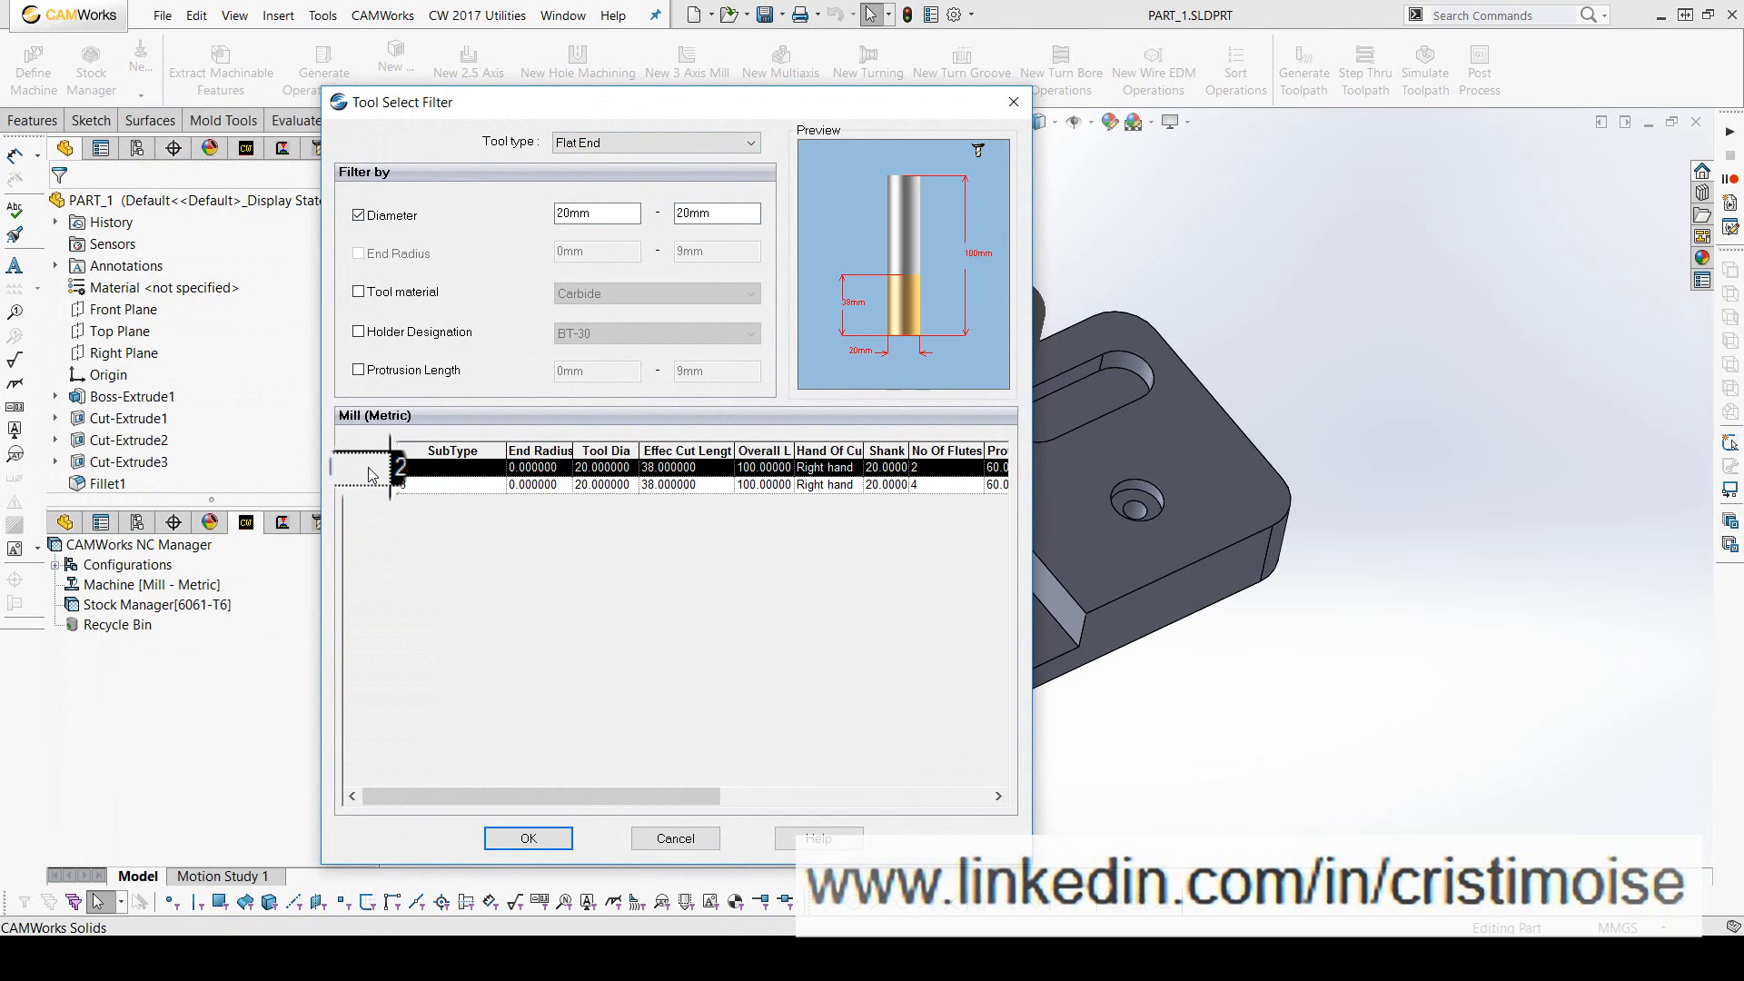
pyautogui.click(542, 837)
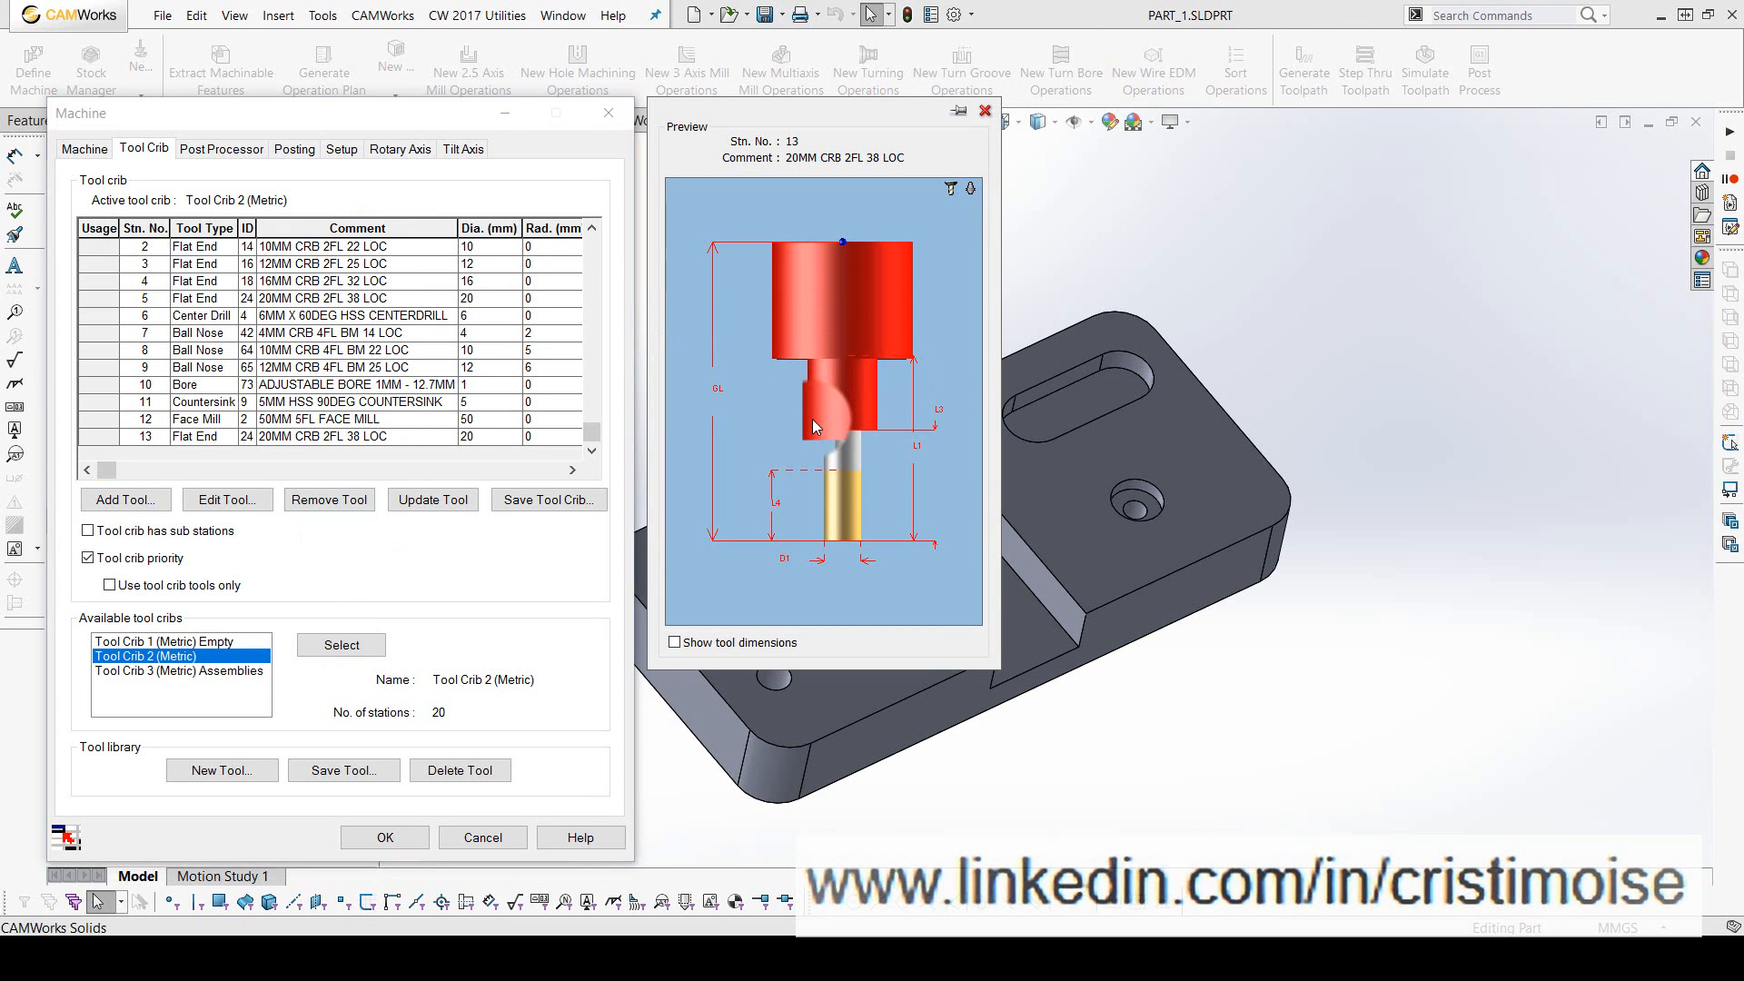
# - Set M3AXIS-TUTORIAL as the machine's active post processor
pyautogui.click(243, 154)
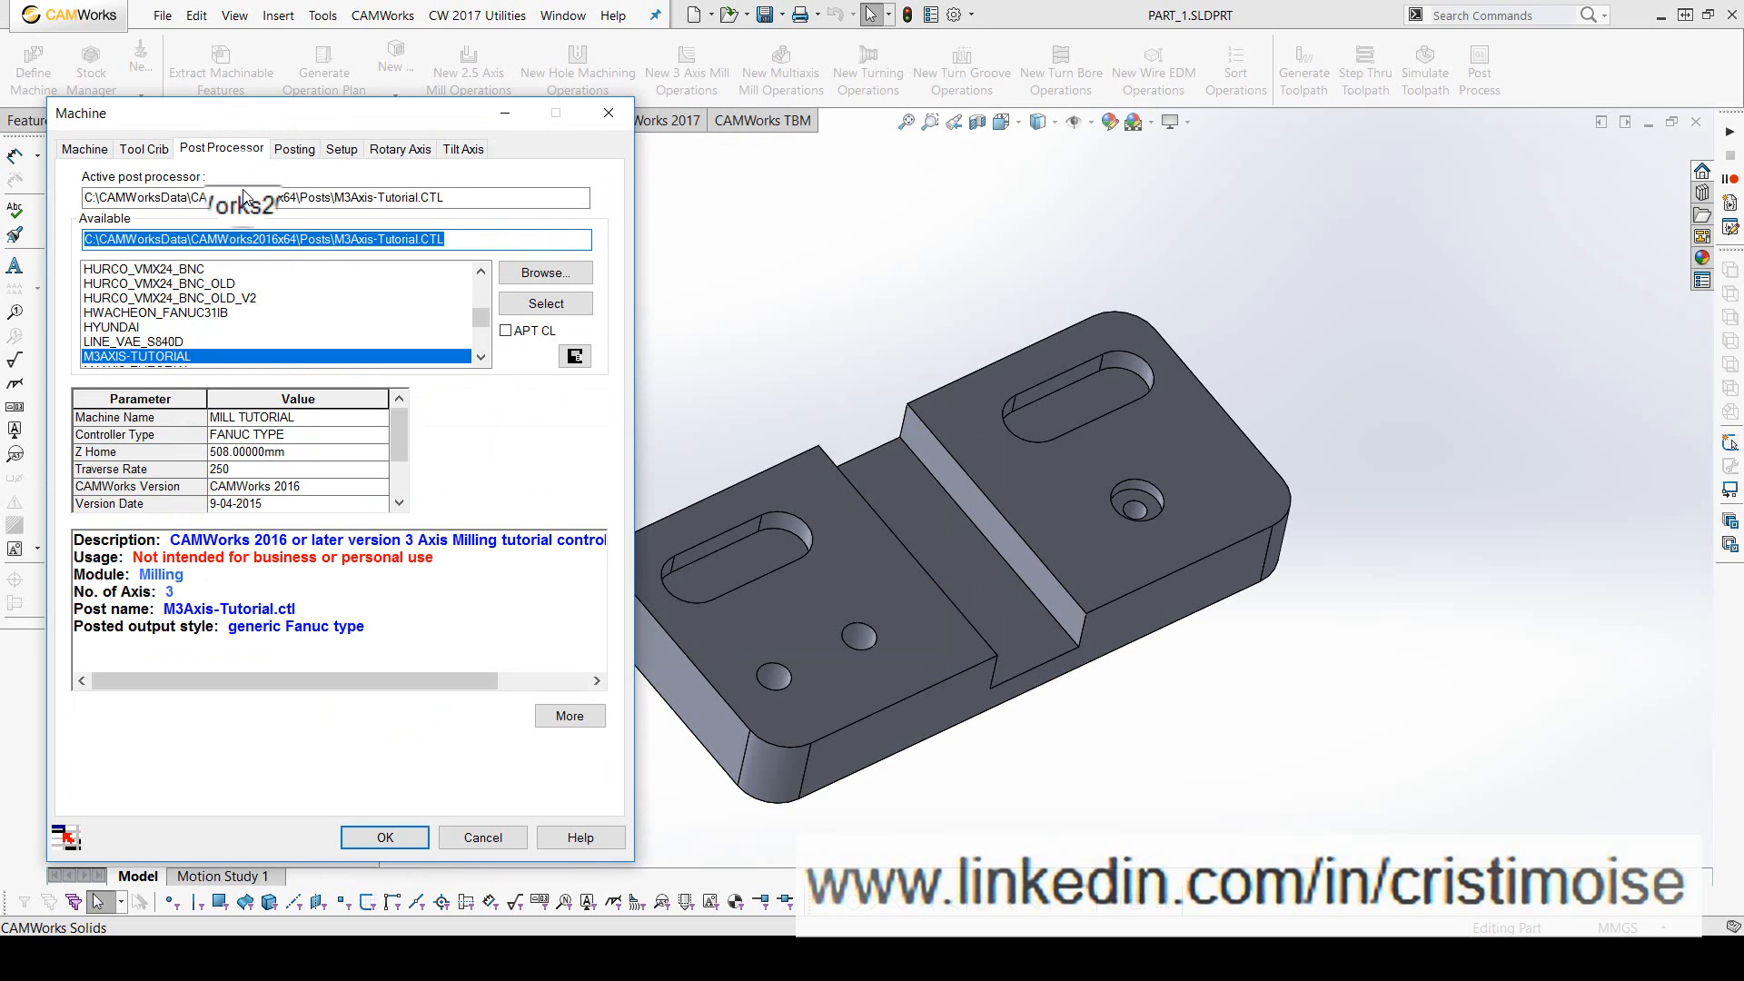
pyautogui.click(535, 305)
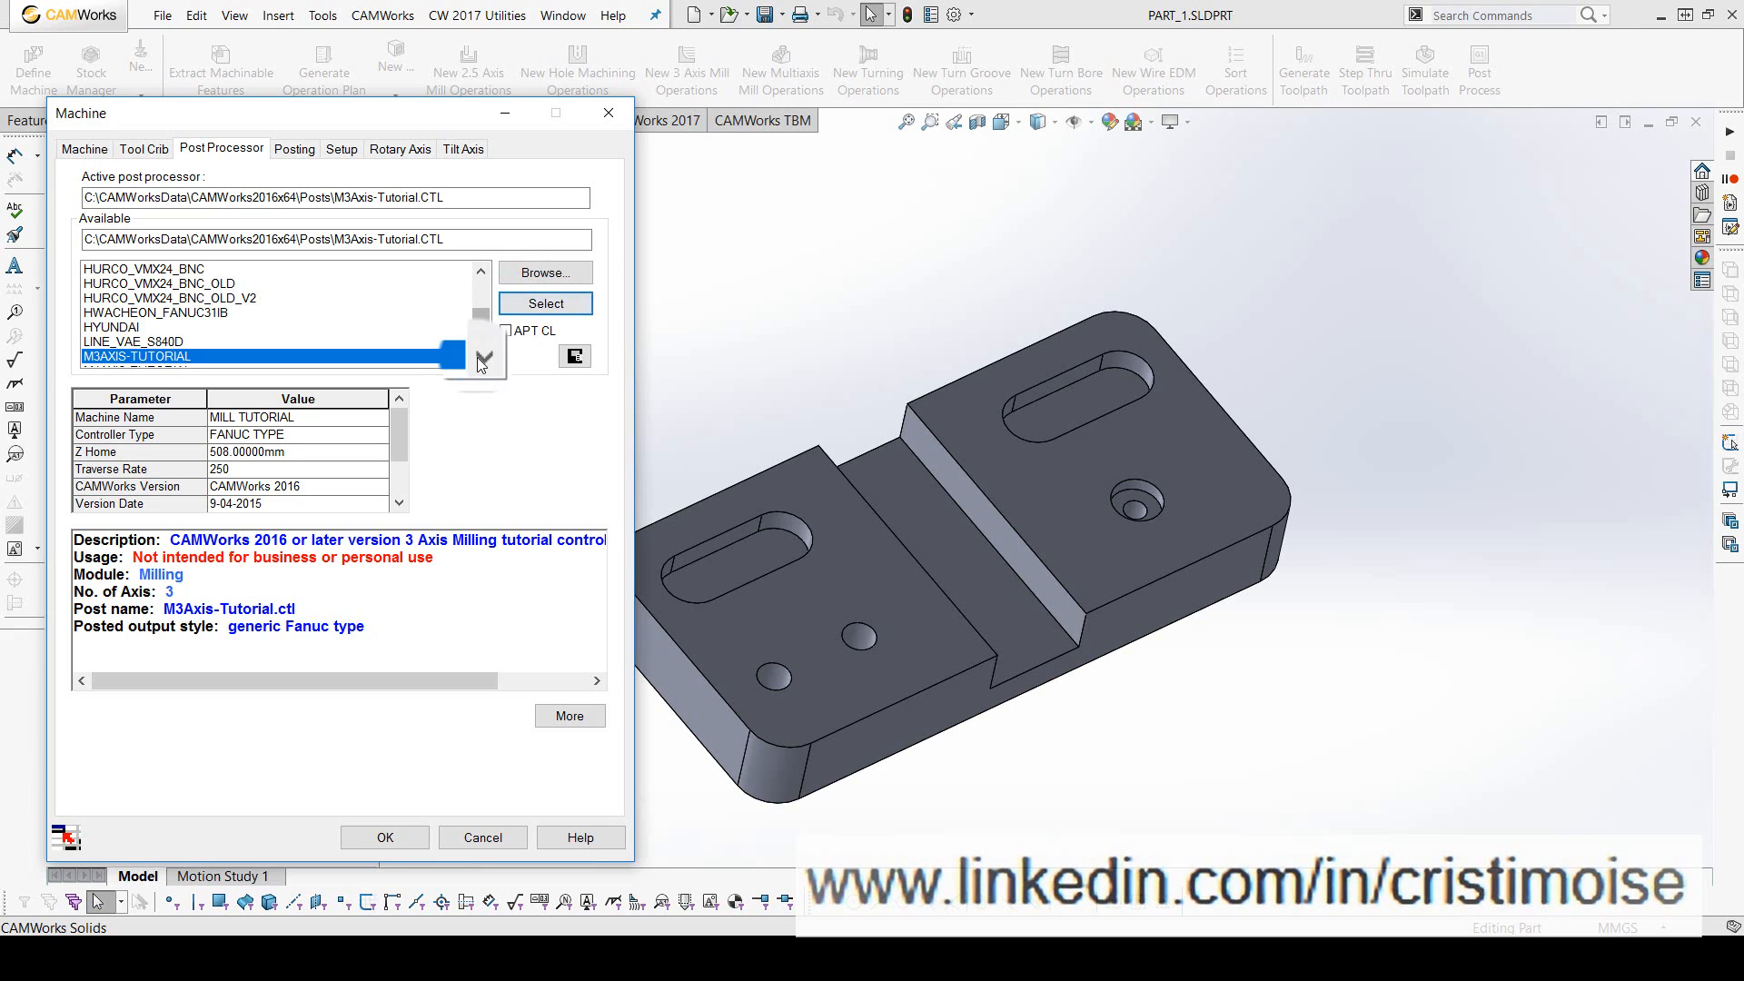
pyautogui.click(480, 357)
pyautogui.click(479, 357)
pyautogui.click(145, 343)
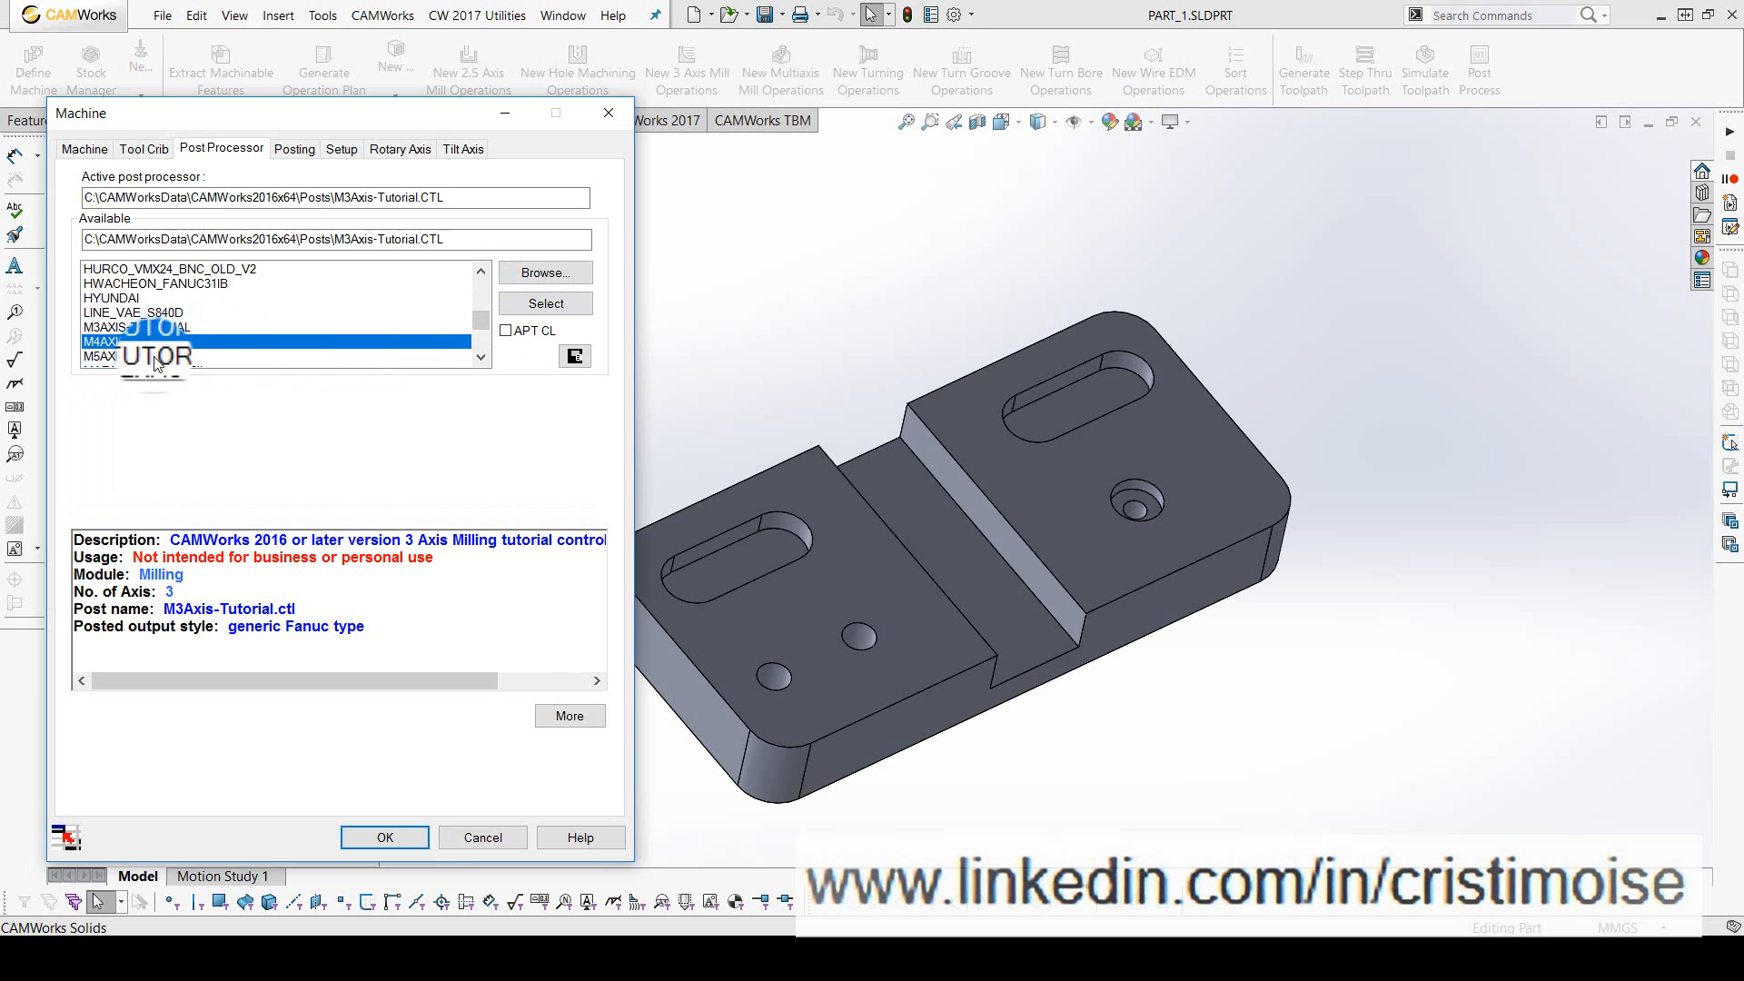
pyautogui.click(150, 328)
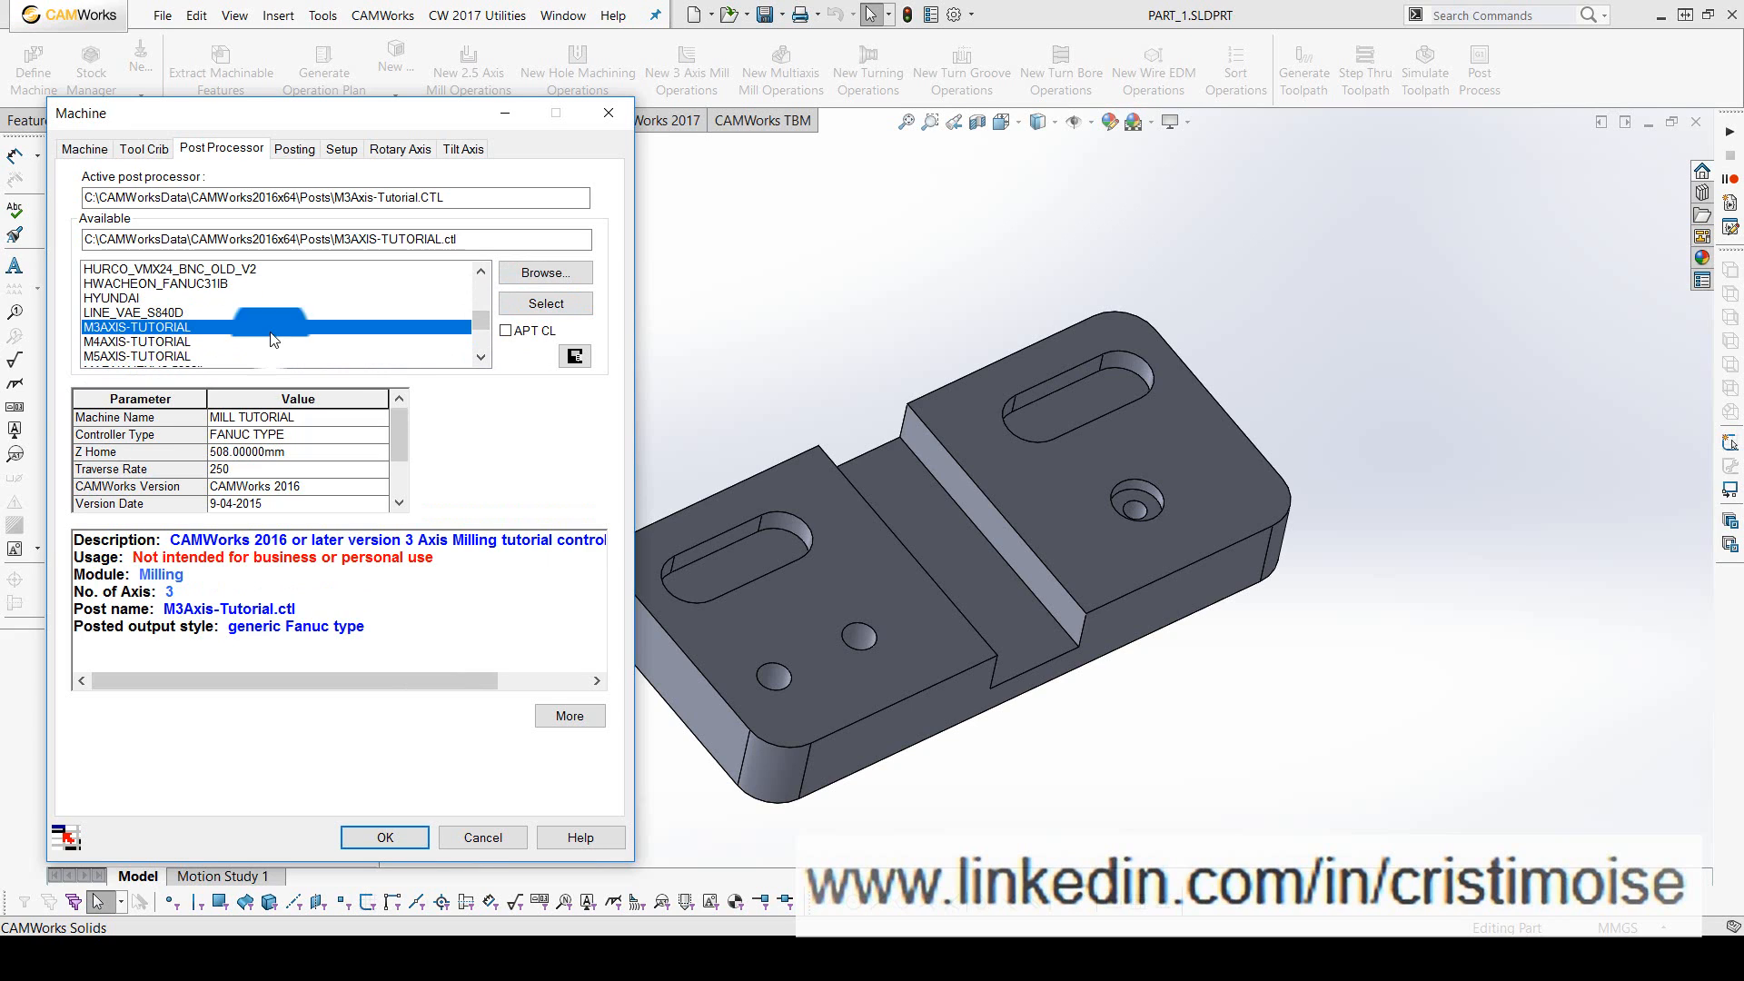
pyautogui.click(536, 307)
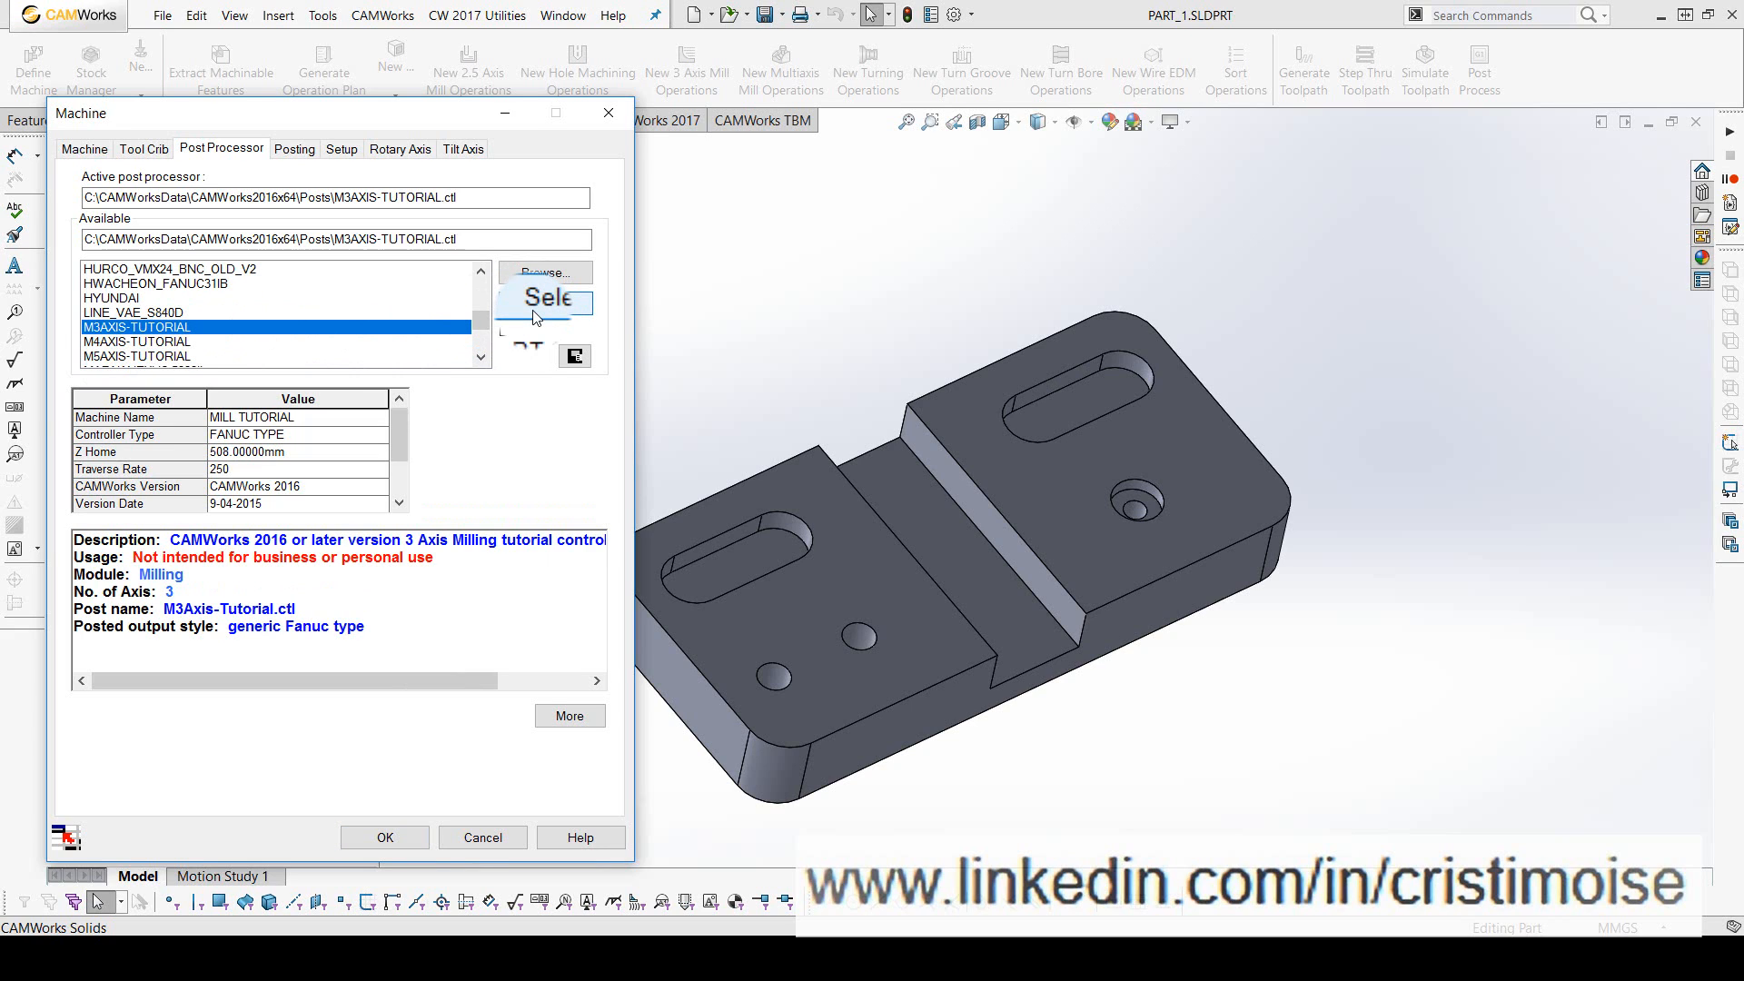